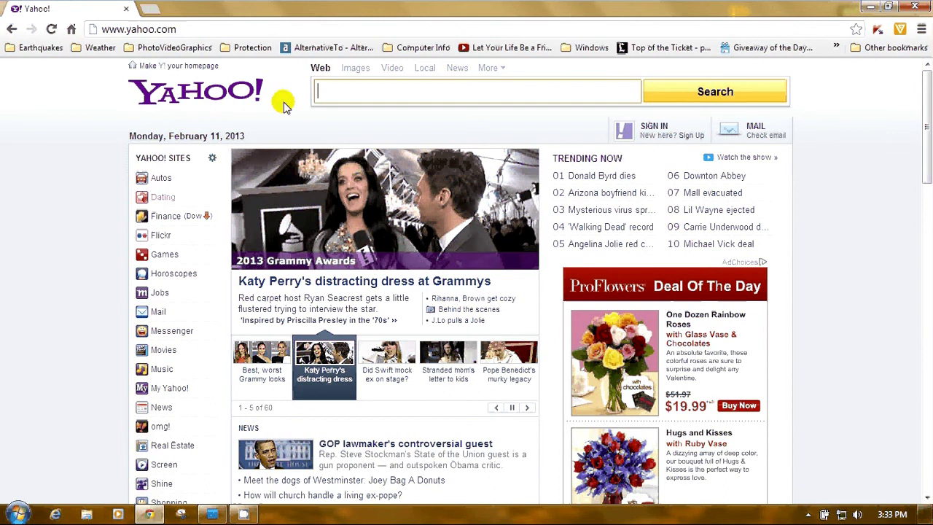
Step: Search Yahoo for 'elements plus' and scroll down to the About Elements+ result
{"action": "type", "text": "ele"}
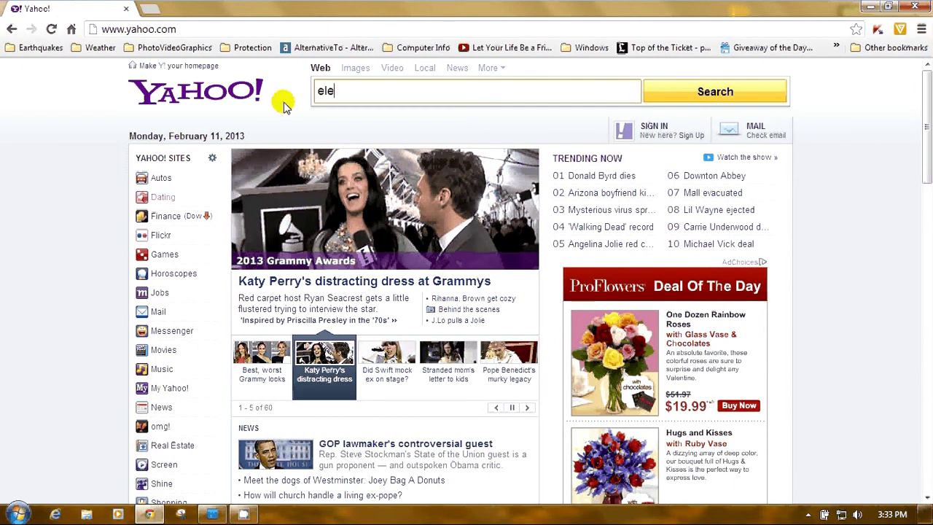
{"action": "type", "text": "ments plus"}
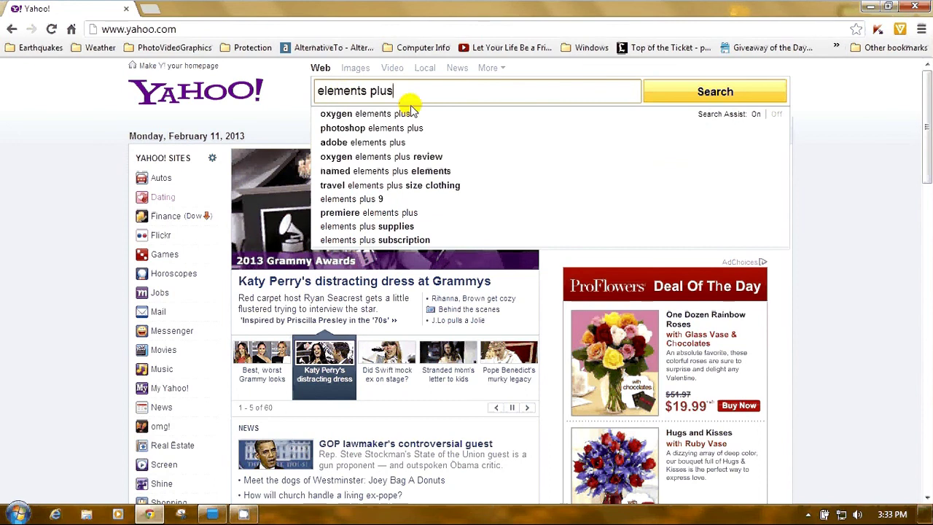
{"action": "left_click", "coordinate": [694, 94]}
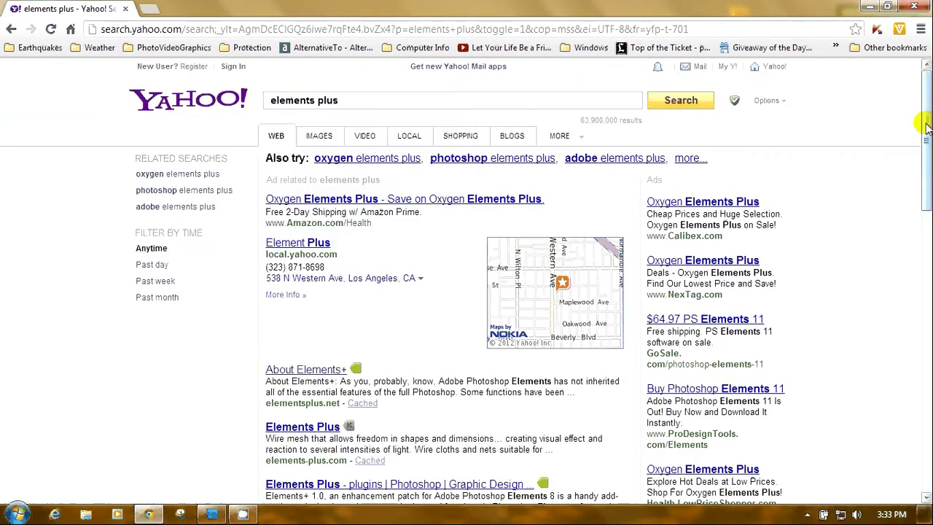
{"action": "scroll", "coordinate": [927, 146], "scroll_direction": "down", "scroll_amount": 3}
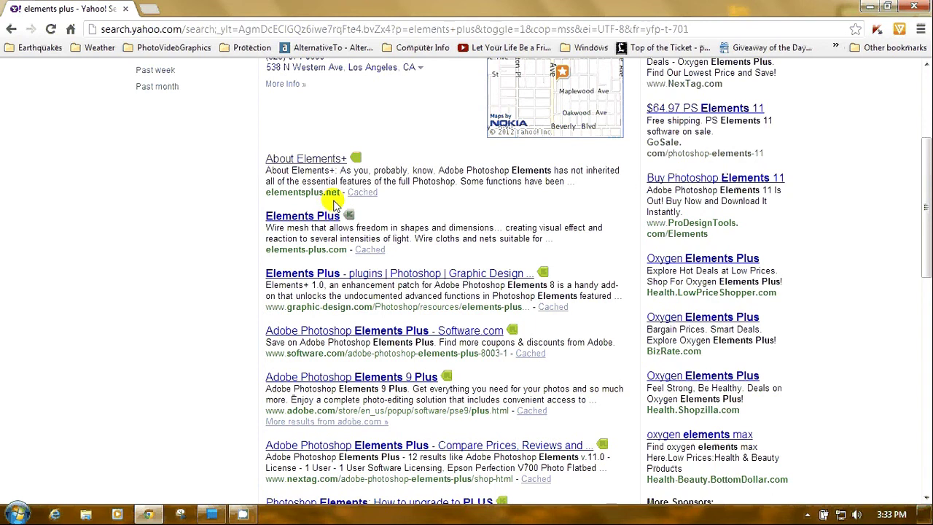
Step: Open the About Elements+ page and scroll its feature-by-version table to the Color & Tone section
{"action": "left_click", "coordinate": [312, 159]}
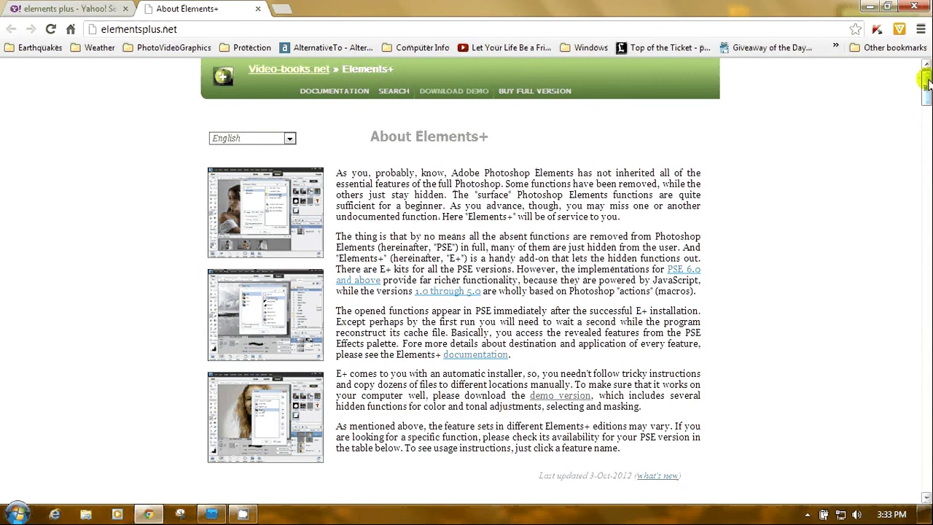
{"action": "left_click_drag", "start_coordinate": [925, 82], "coordinate": [925, 337]}
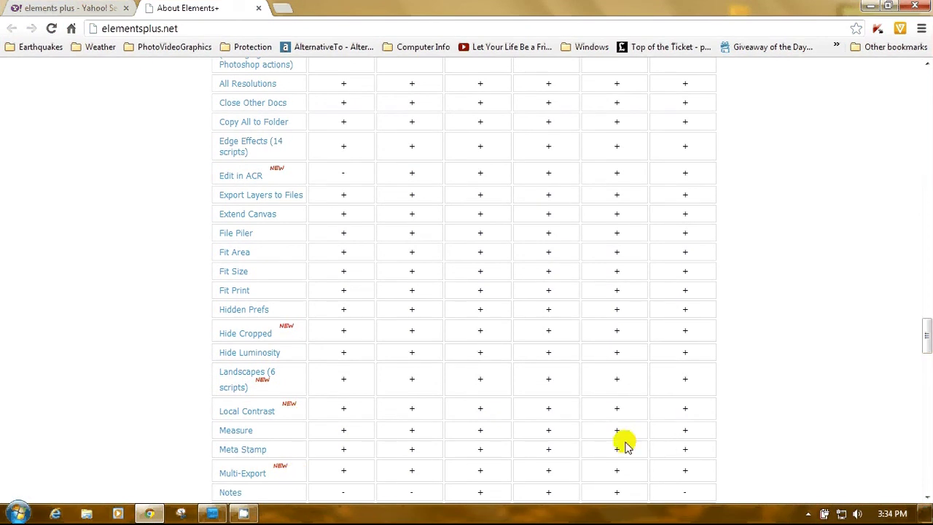
{"action": "left_click_drag", "start_coordinate": [924, 334], "coordinate": [926, 127]}
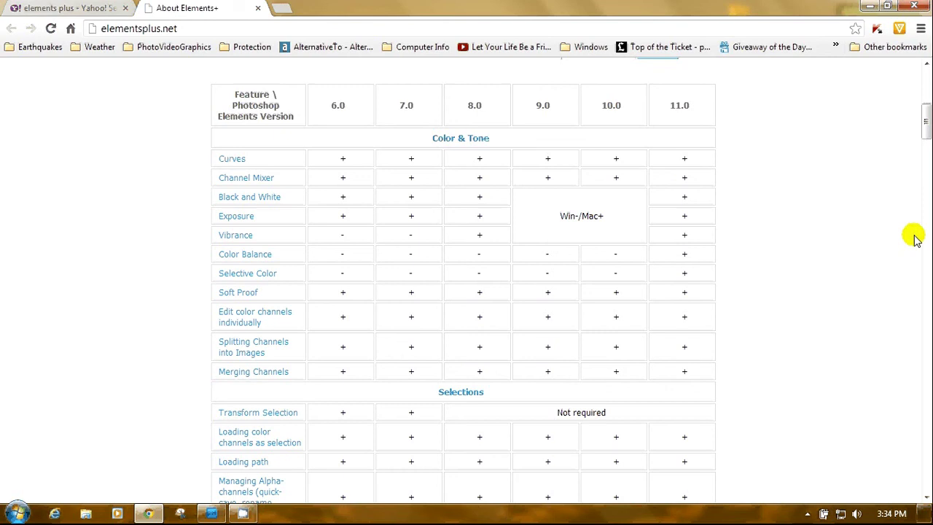
Step: Follow the 'demo version' link to the video-books.net Elements+ downloads section
{"action": "left_click_drag", "start_coordinate": [926, 124], "coordinate": [924, 89]}
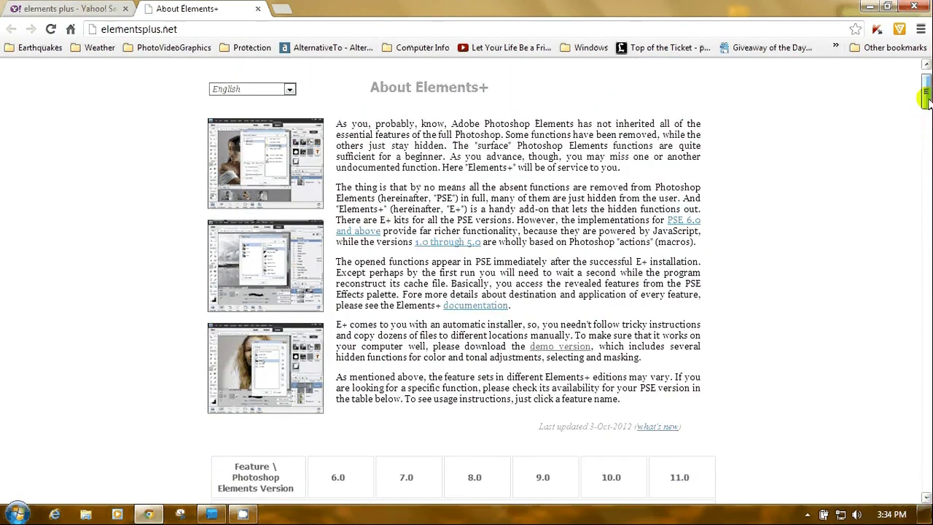
{"action": "left_click", "coordinate": [556, 350]}
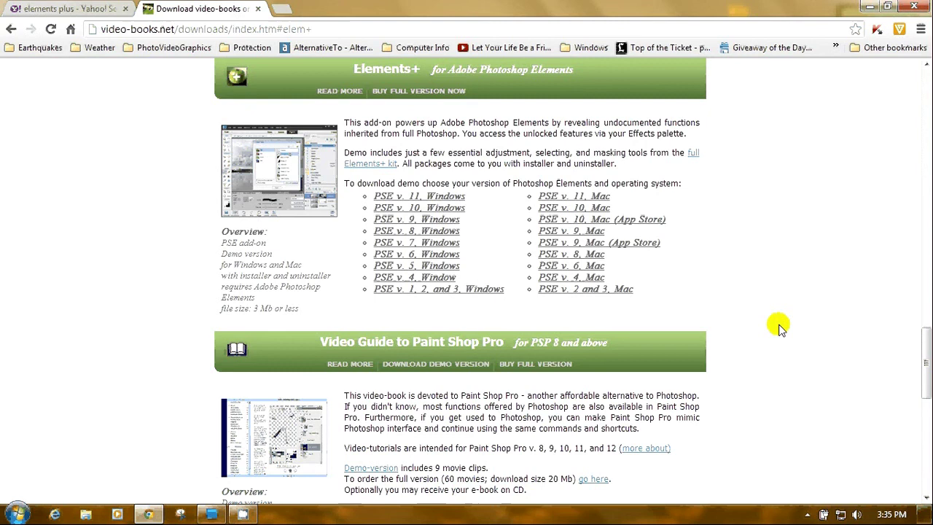
Step: Minimize Chrome and restore the Photoshop Elements window with the sunflower photo
{"action": "left_click", "coordinate": [870, 7]}
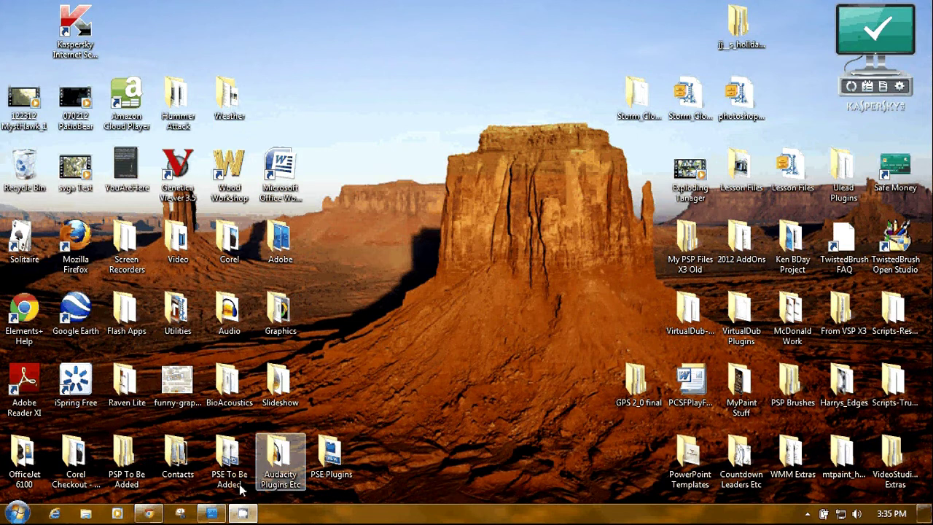
{"action": "left_click", "coordinate": [218, 518]}
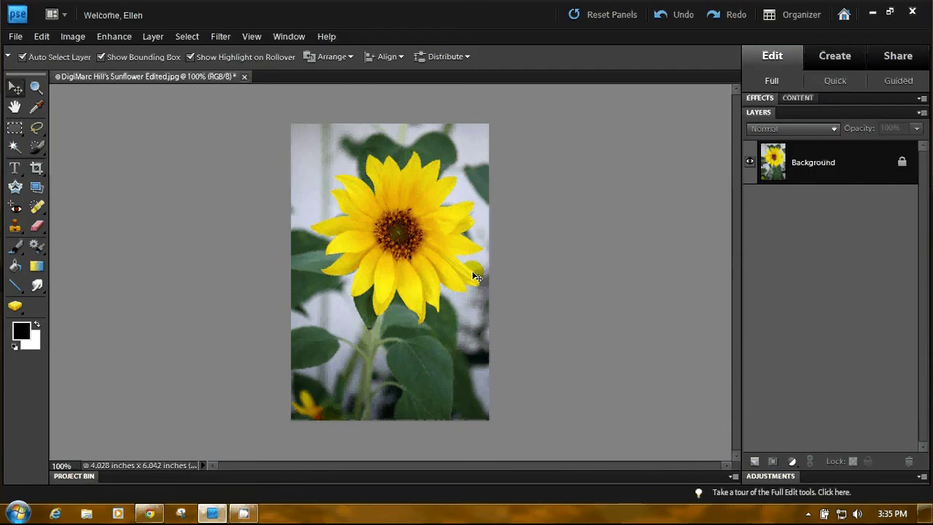
Step: Convert the Background into Layer 0, then undo the conversion
{"action": "right_click", "coordinate": [853, 171]}
{"action": "left_click", "coordinate": [859, 177]}
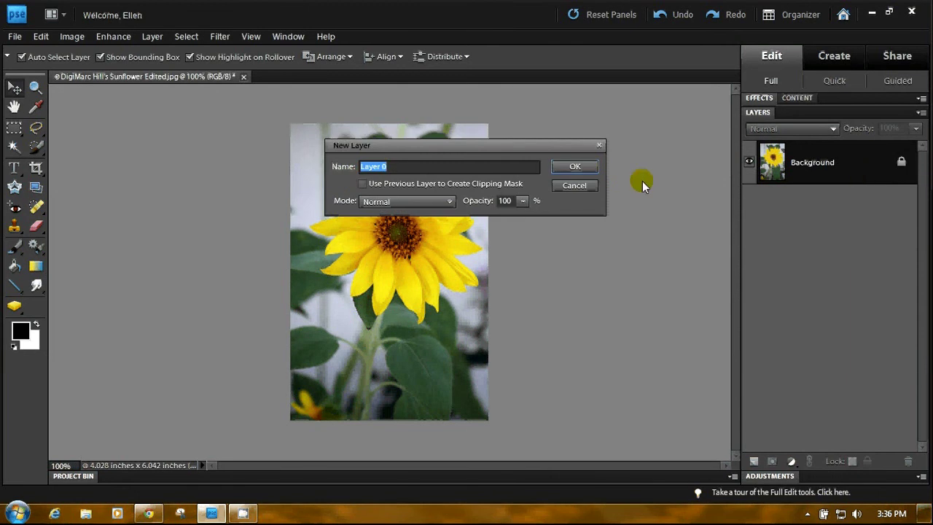
{"action": "left_click", "coordinate": [575, 167]}
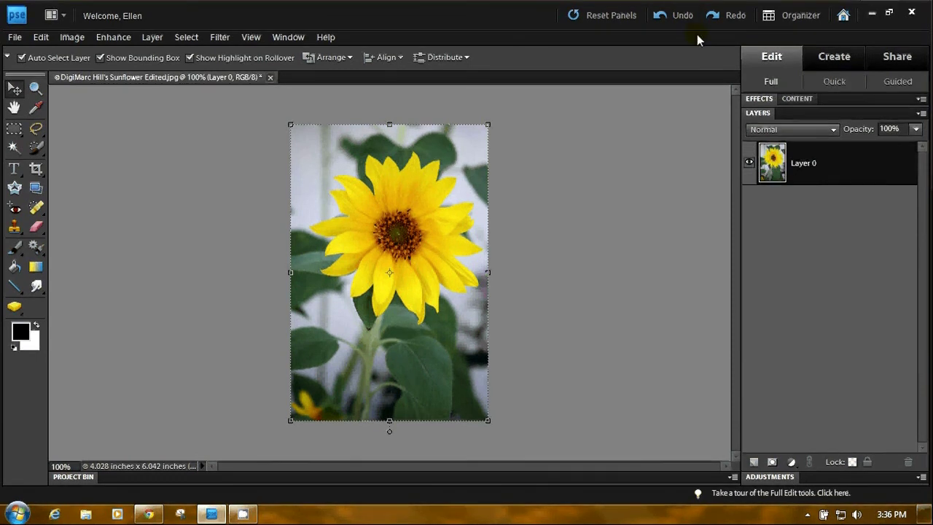
{"action": "left_click", "coordinate": [667, 15]}
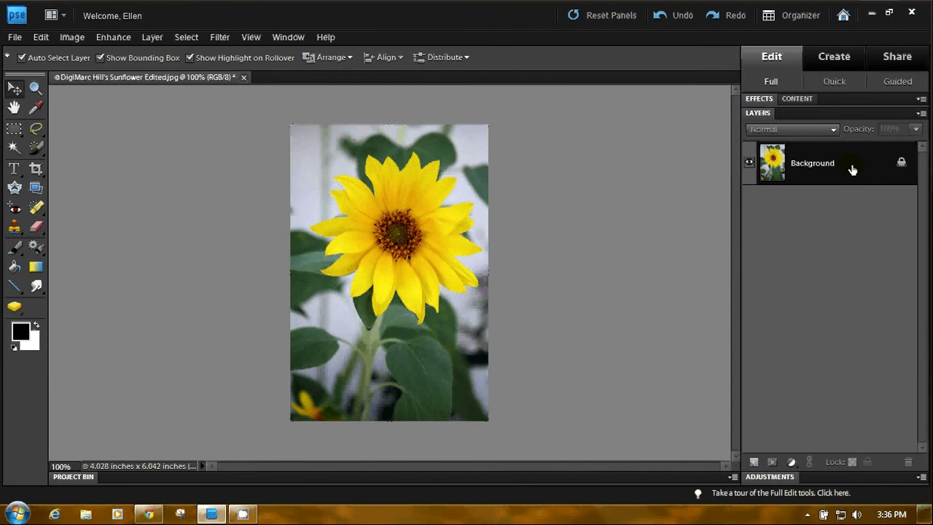
Step: Duplicate the Background layer and delete the original, leaving only Background copy
{"action": "left_click_drag", "start_coordinate": [852, 169], "coordinate": [751, 463]}
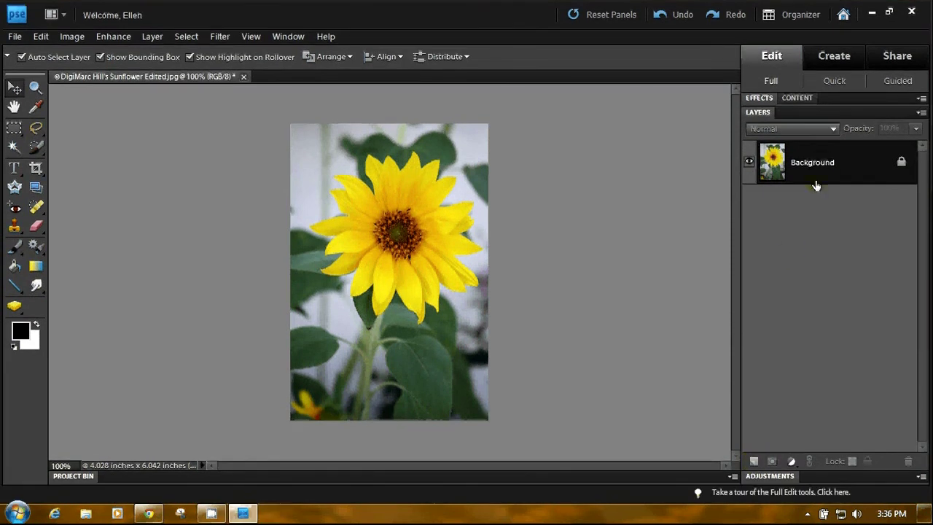
{"action": "left_click_drag", "start_coordinate": [821, 173], "coordinate": [754, 461]}
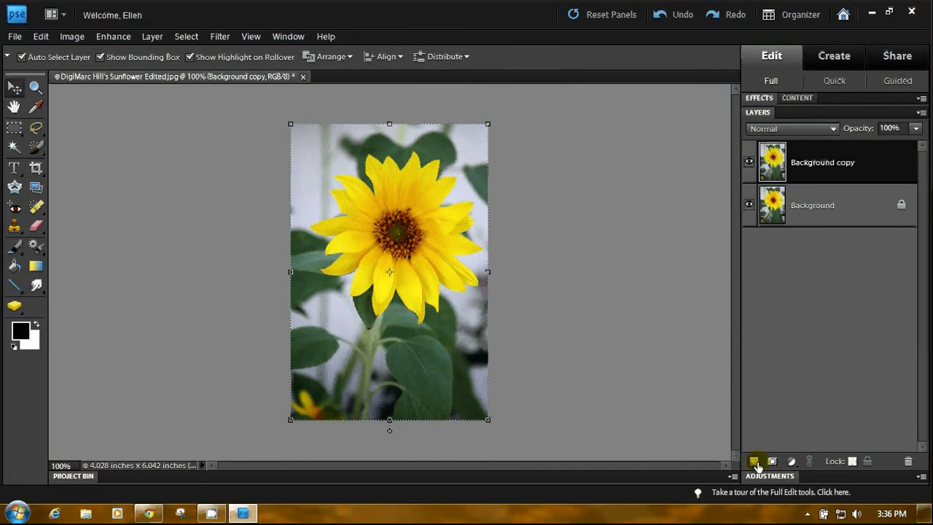
{"action": "left_click_drag", "start_coordinate": [805, 206], "coordinate": [907, 463]}
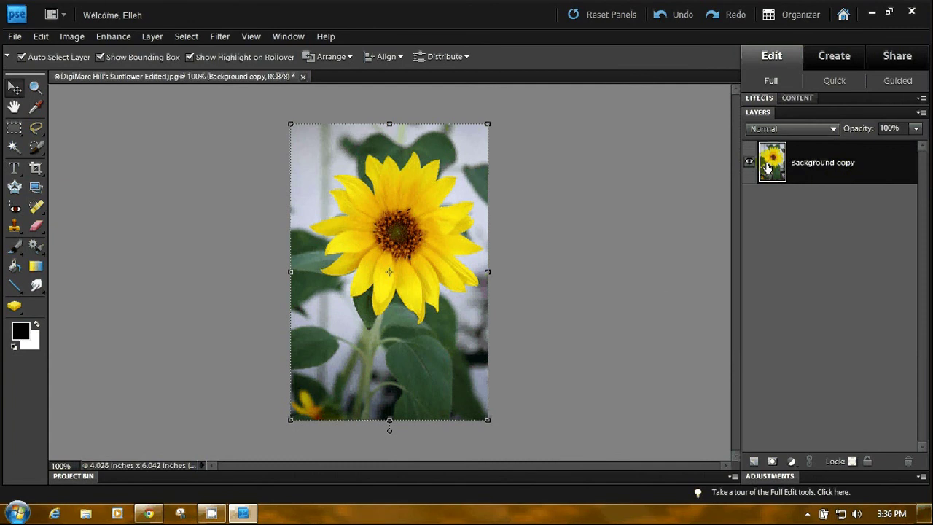
Step: Show Photo Effects in the Elements+ category and select the Elements+ Demo effect
{"action": "left_click", "coordinate": [759, 98]}
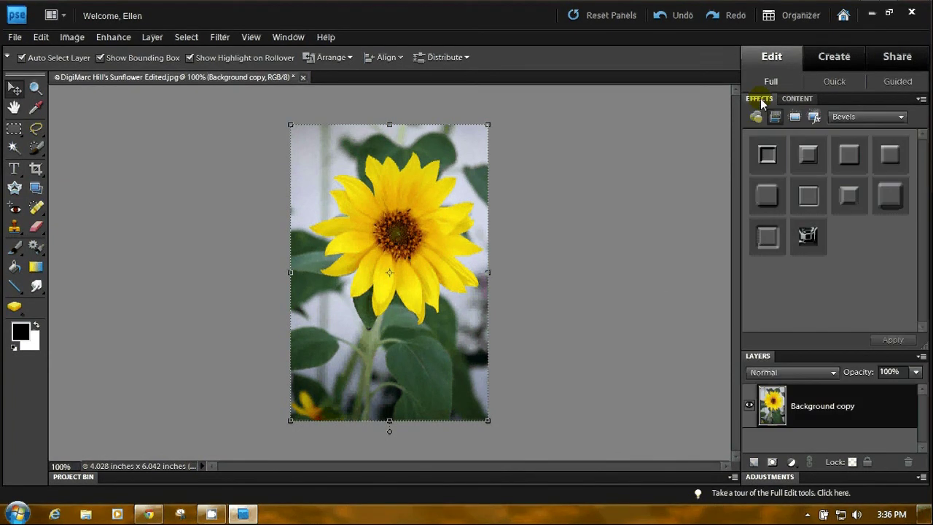
{"action": "left_click", "coordinate": [795, 119]}
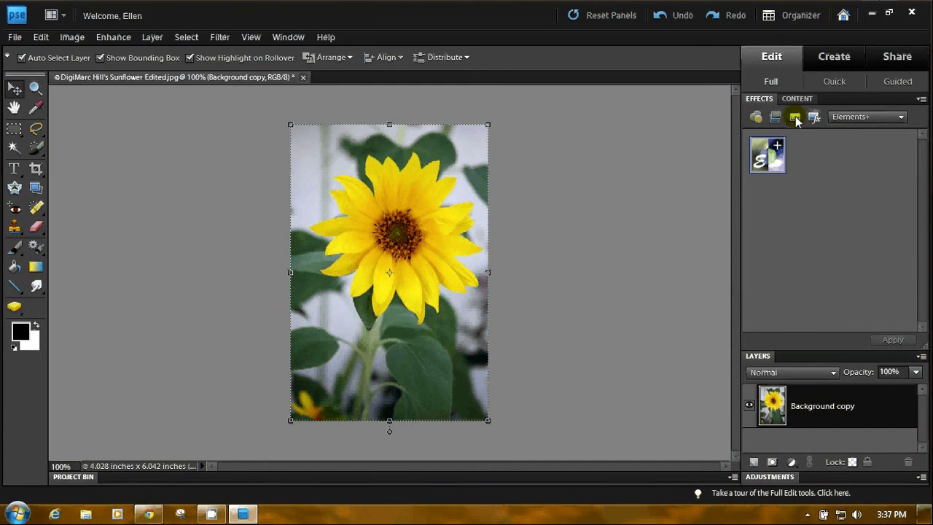
{"action": "left_click", "coordinate": [901, 118]}
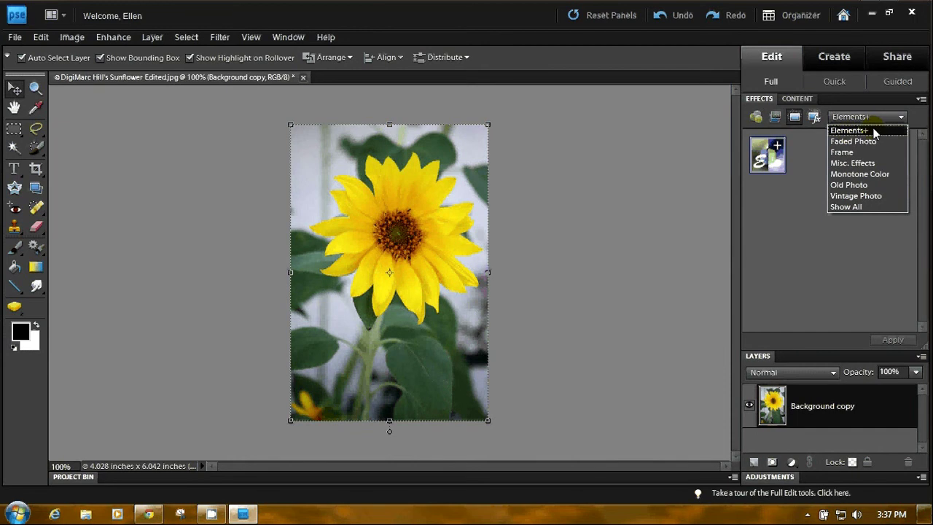
{"action": "left_click", "coordinate": [875, 132]}
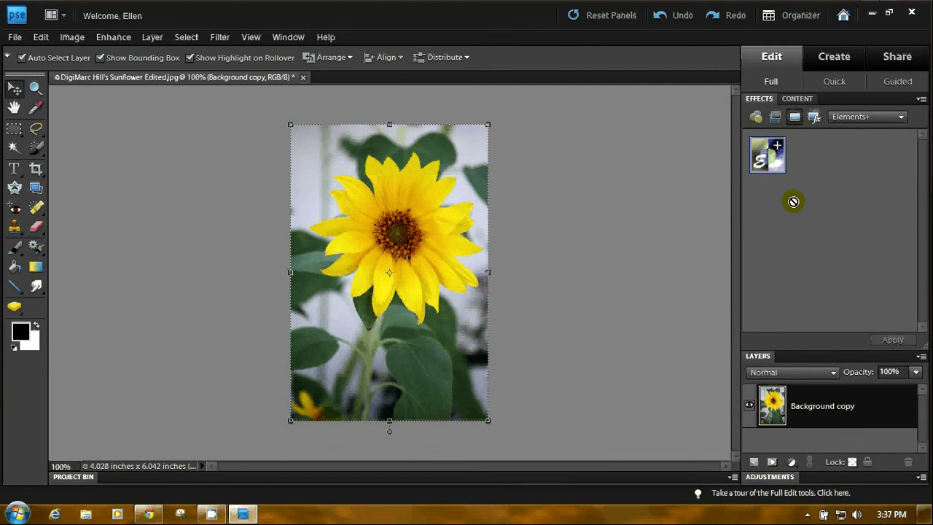
{"action": "left_click", "coordinate": [769, 156]}
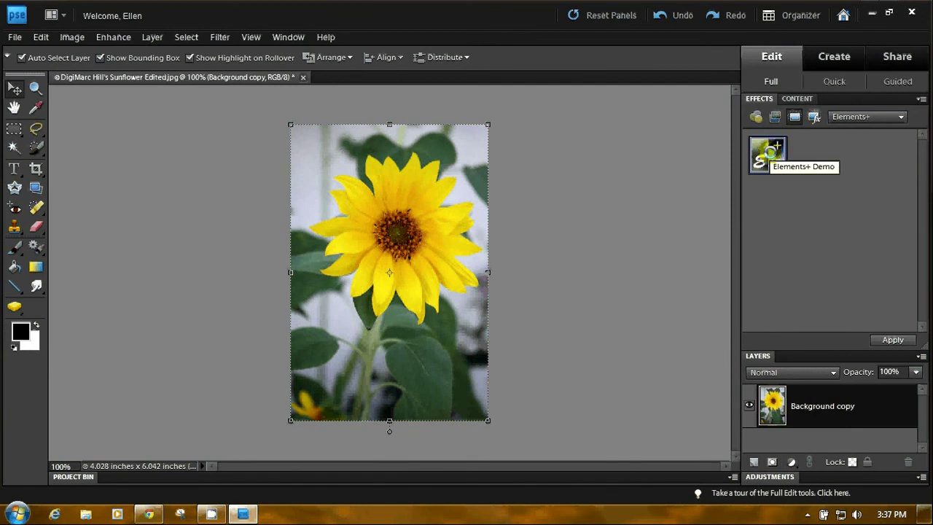
Step: Launch Elements+ Demo, list all its commands, and choose Curves
{"action": "double_click", "coordinate": [769, 154]}
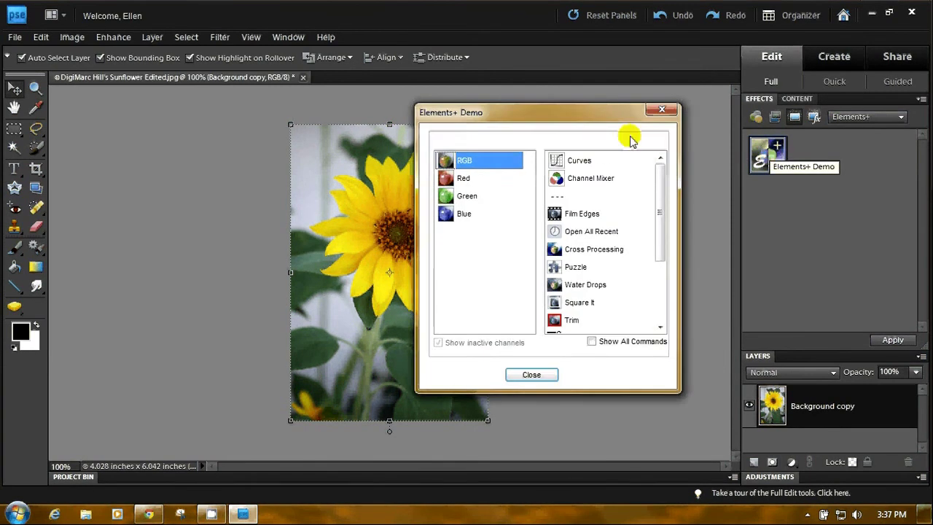
{"action": "left_click_drag", "start_coordinate": [603, 111], "coordinate": [691, 89]}
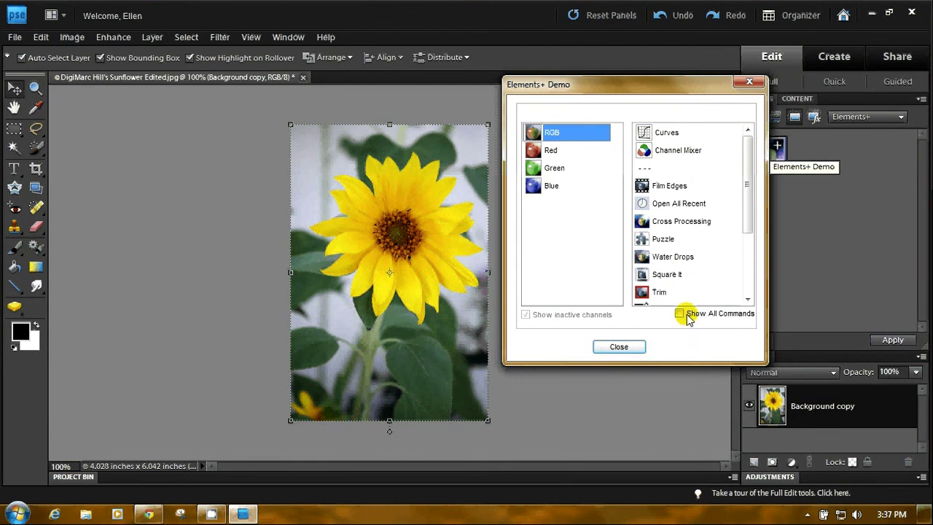
{"action": "left_click", "coordinate": [680, 314]}
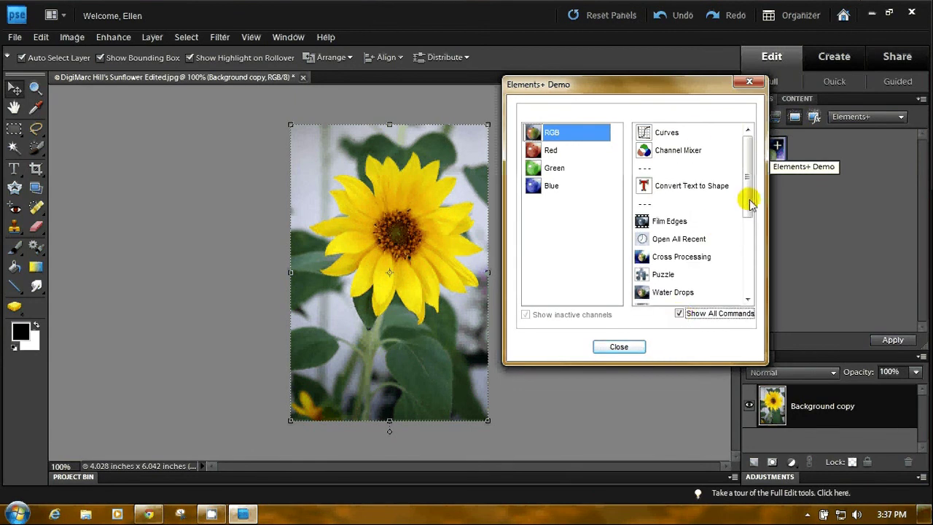
{"action": "left_click_drag", "start_coordinate": [678, 88], "coordinate": [644, 86]}
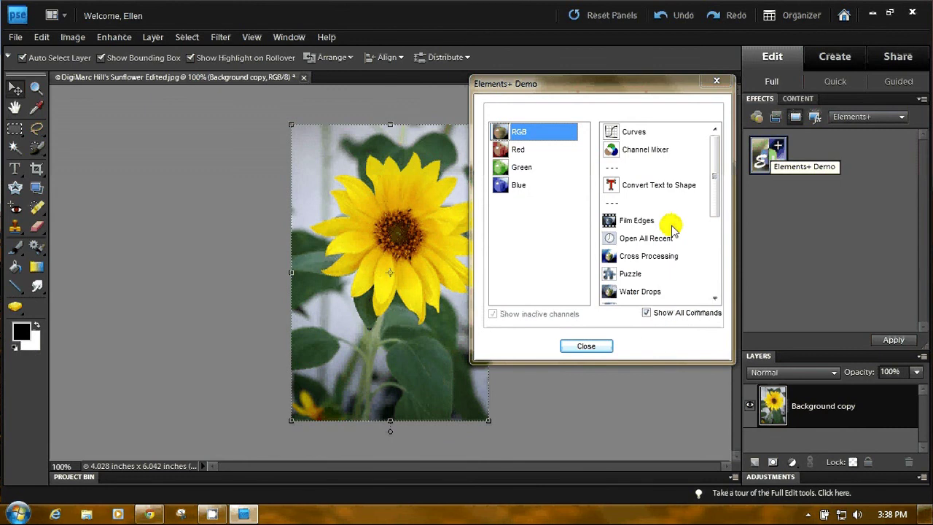
{"action": "scroll", "coordinate": [713, 168], "scroll_direction": "down", "scroll_amount": 1}
{"action": "left_click_drag", "start_coordinate": [714, 171], "coordinate": [692, 146]}
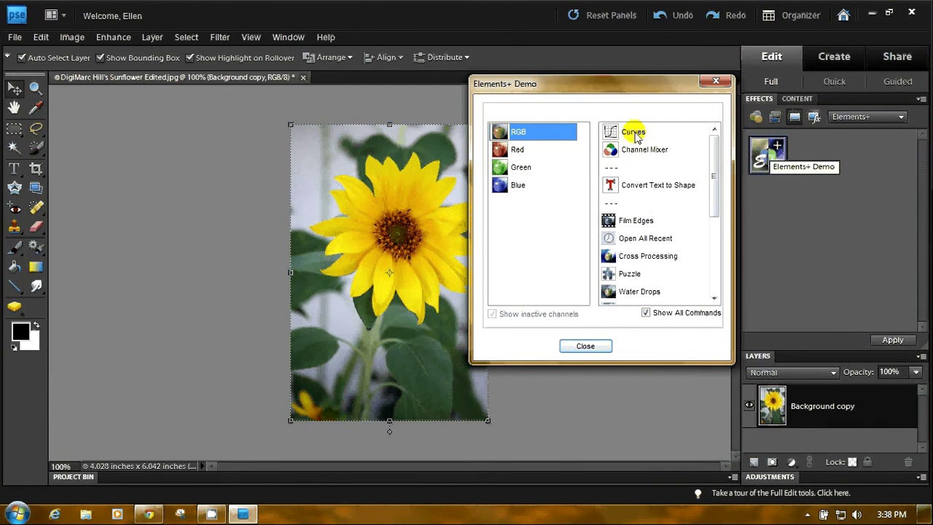
{"action": "left_click", "coordinate": [631, 134]}
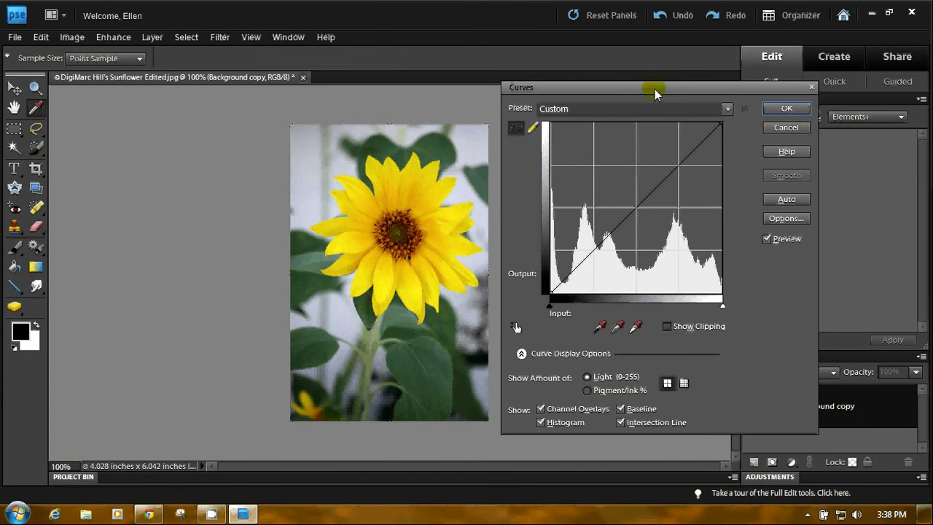
{"action": "left_click_drag", "start_coordinate": [652, 91], "coordinate": [656, 78]}
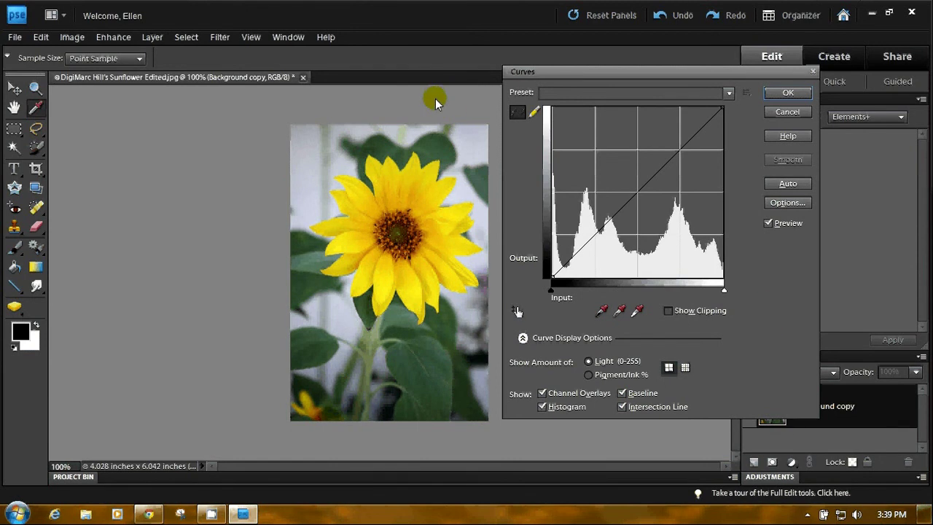
{"action": "mouse_move", "coordinate": [404, 81]}
{"action": "left_mouse_down"}
{"action": "mouse_move", "coordinate": [396, 77]}
{"action": "mouse_move", "coordinate": [390, 109]}
{"action": "left_mouse_up"}
{"action": "mouse_move", "coordinate": [708, 73]}
{"action": "left_mouse_down"}
{"action": "mouse_move", "coordinate": [739, 78]}
{"action": "mouse_move", "coordinate": [714, 83]}
{"action": "left_mouse_up"}
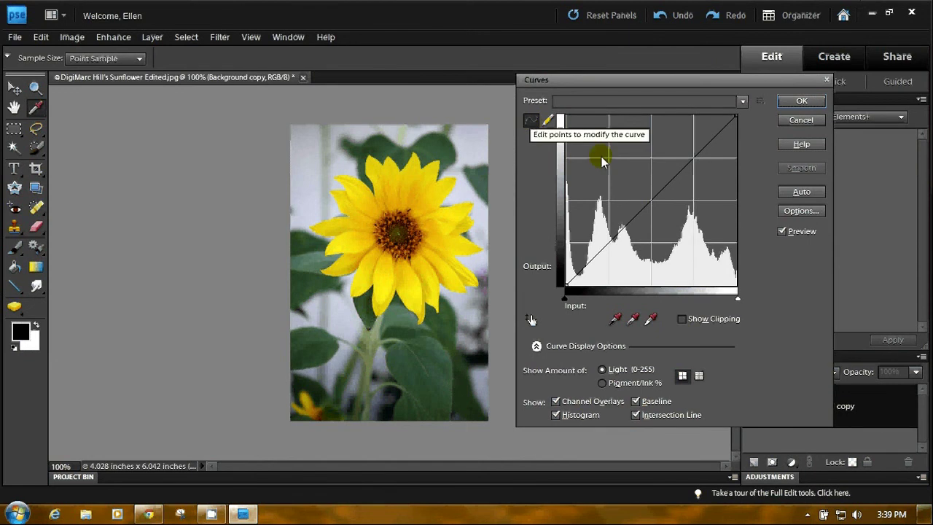
Step: Apply the Verde Azulado curves preset, mapping input 175 to output 204
{"action": "left_click", "coordinate": [743, 100]}
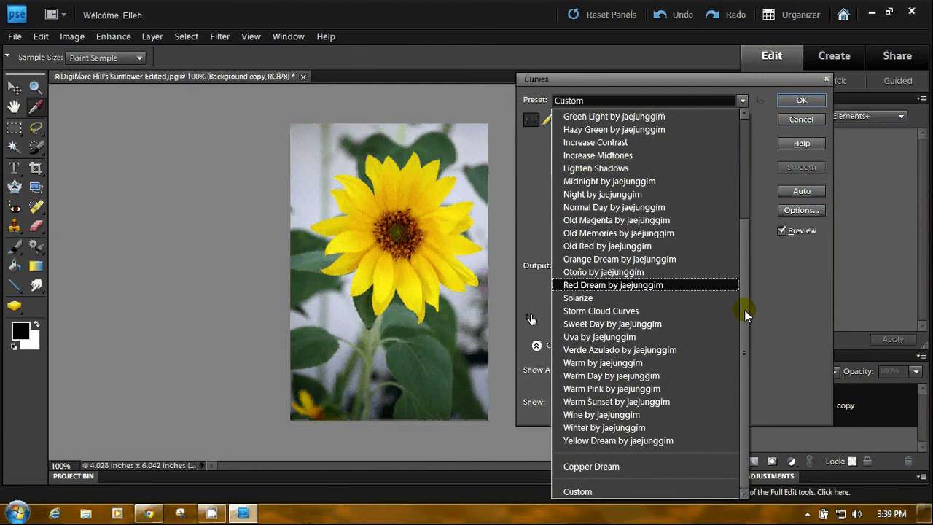
{"action": "left_click", "coordinate": [744, 218]}
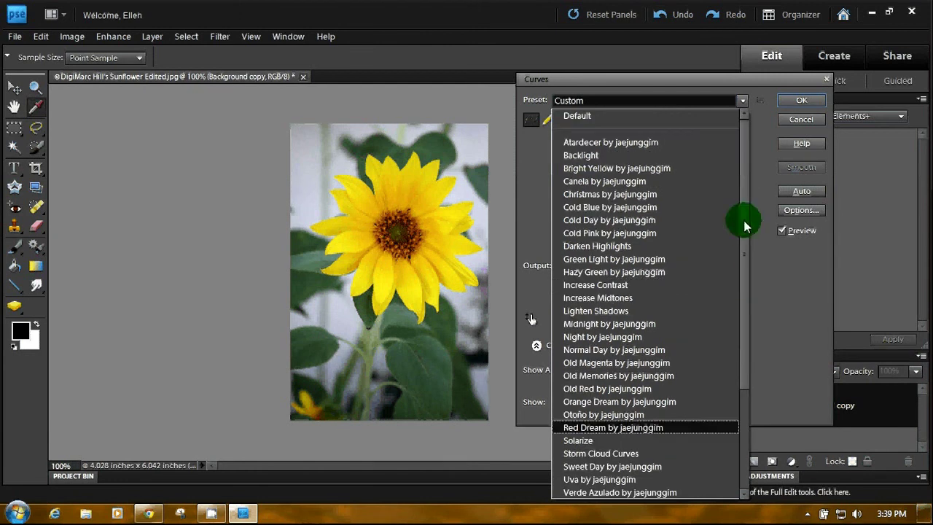
{"action": "left_click_drag", "start_coordinate": [744, 235], "coordinate": [748, 361]}
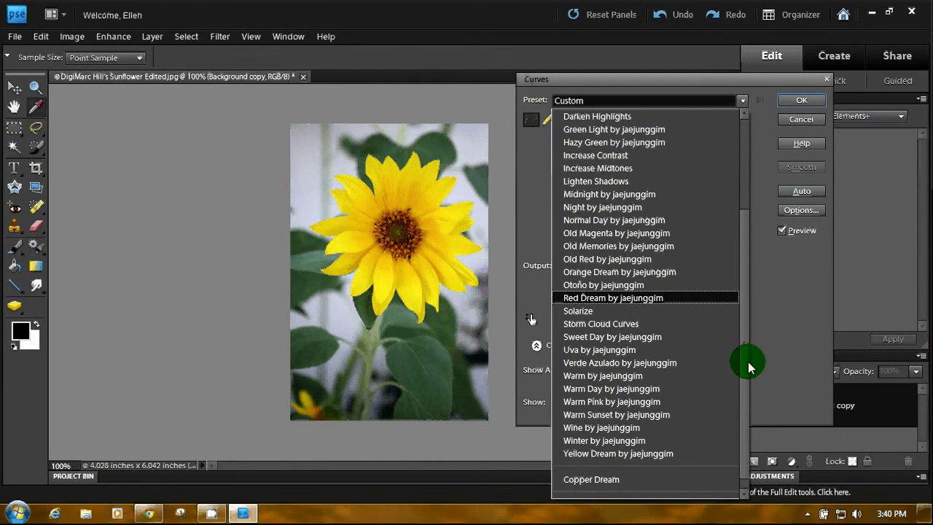
{"action": "left_click", "coordinate": [594, 363]}
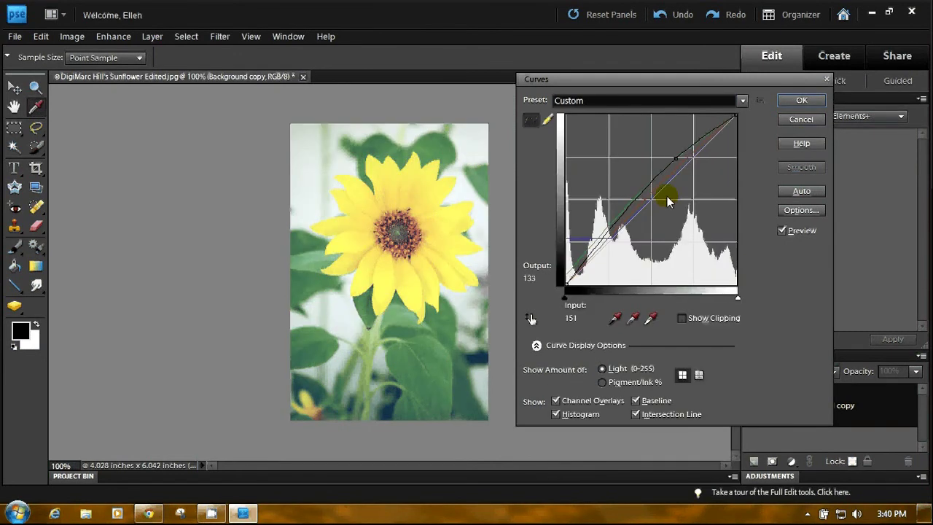
Step: Add curve points and pull the curve down to input 231, output 116, making petals red-orange
{"action": "left_click", "coordinate": [676, 159]}
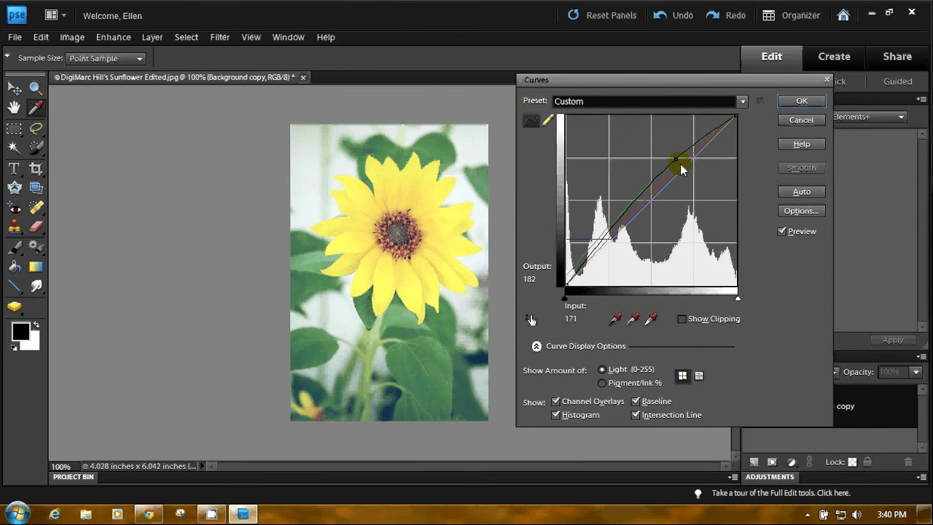
{"action": "left_click_drag", "start_coordinate": [676, 163], "coordinate": [650, 243]}
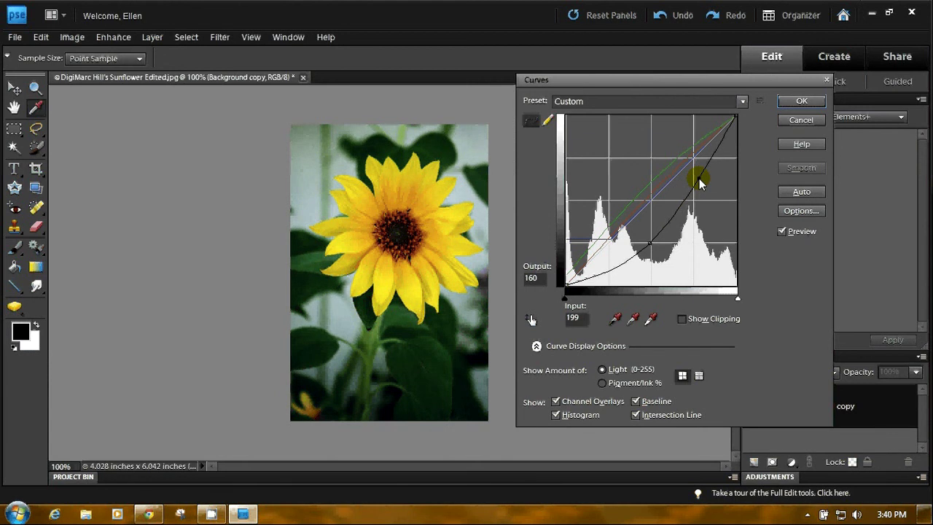
{"action": "left_click", "coordinate": [698, 178]}
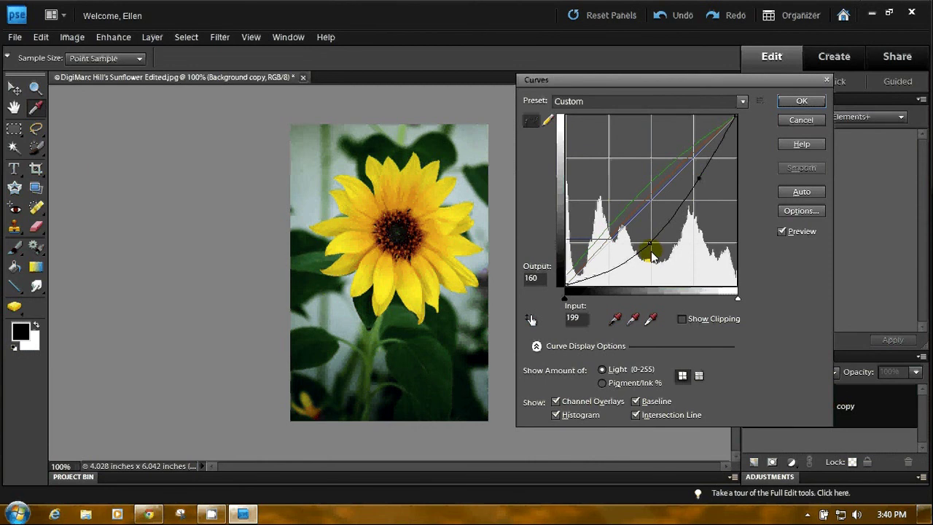
Step: Drag the upper and lower curve points into a wave with a point at input 236, output 134
{"action": "left_click", "coordinate": [699, 179]}
{"action": "left_click_drag", "start_coordinate": [699, 181], "coordinate": [721, 213]}
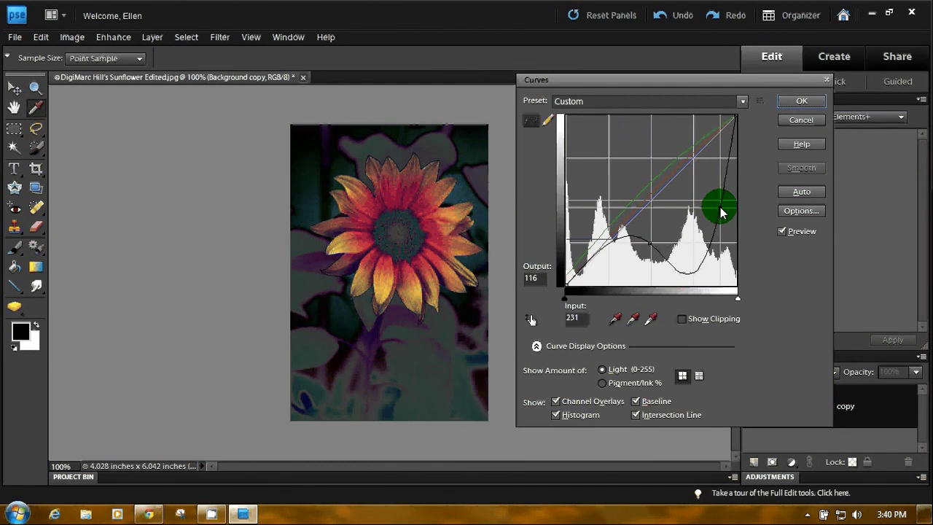
{"action": "left_click_drag", "start_coordinate": [721, 213], "coordinate": [714, 200]}
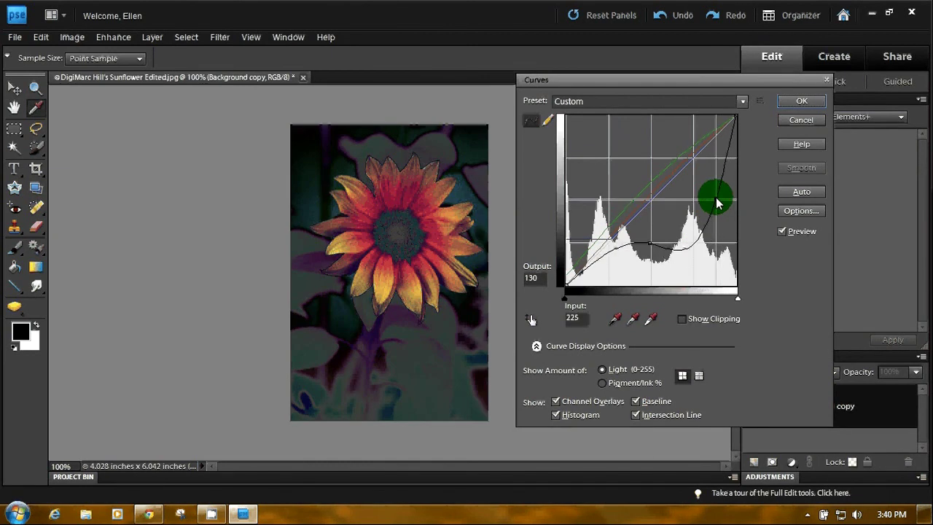
{"action": "left_click_drag", "start_coordinate": [645, 244], "coordinate": [612, 199]}
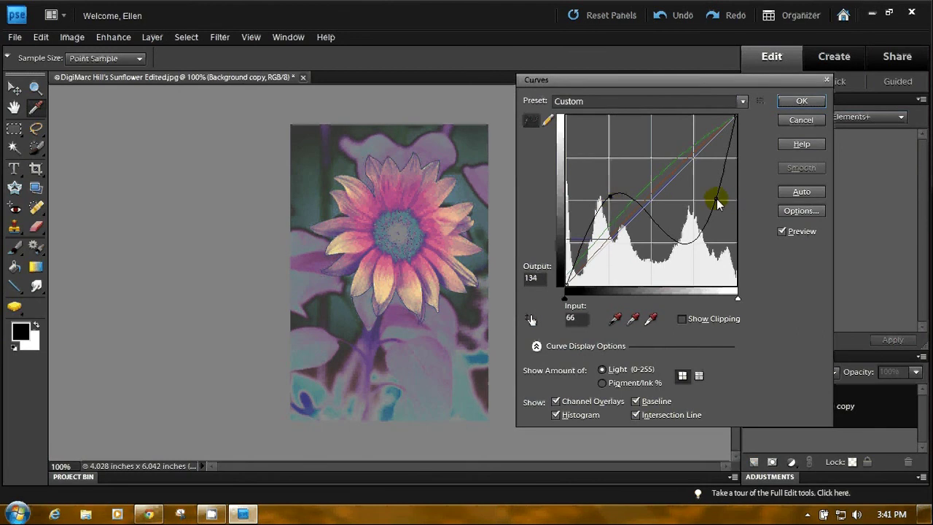
{"action": "left_click_drag", "start_coordinate": [717, 200], "coordinate": [724, 202]}
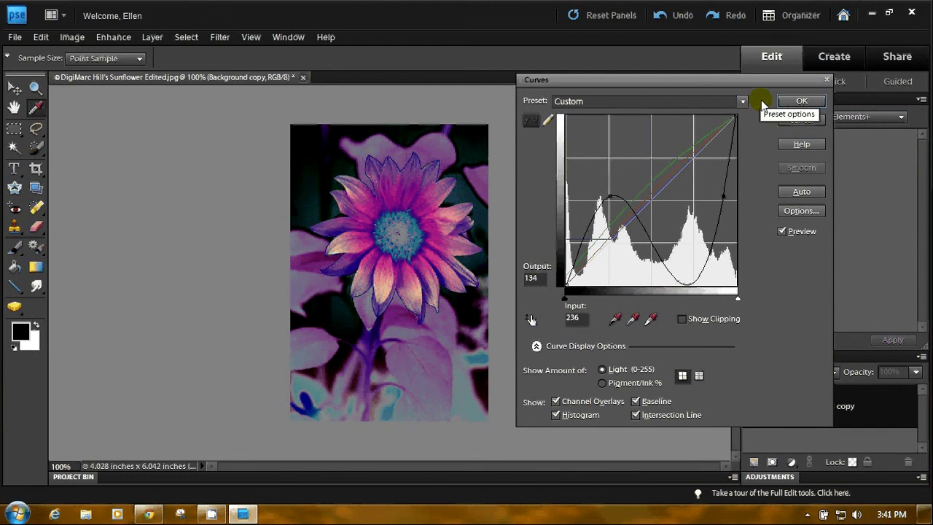
Step: Save the current pink wave curve as a Curves preset named 'Pink Wonder'
{"action": "left_click", "coordinate": [761, 100]}
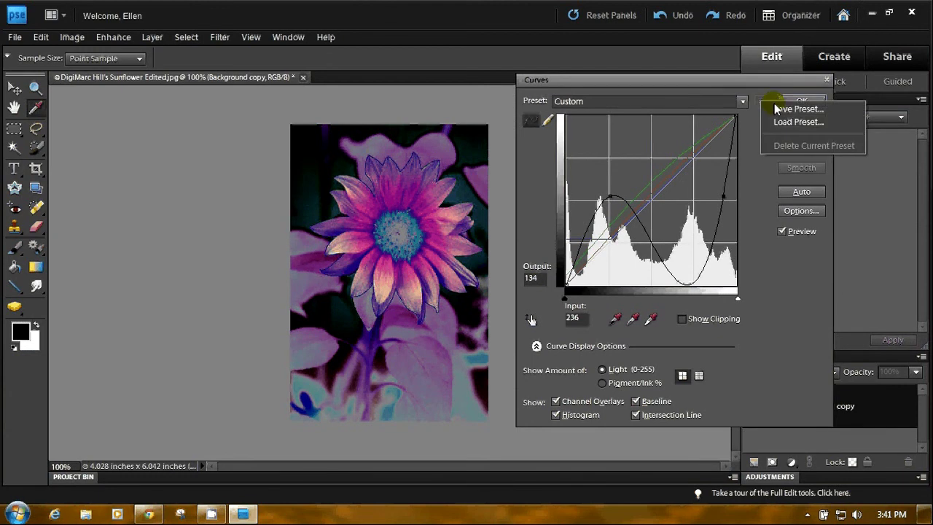
{"action": "left_click", "coordinate": [783, 106]}
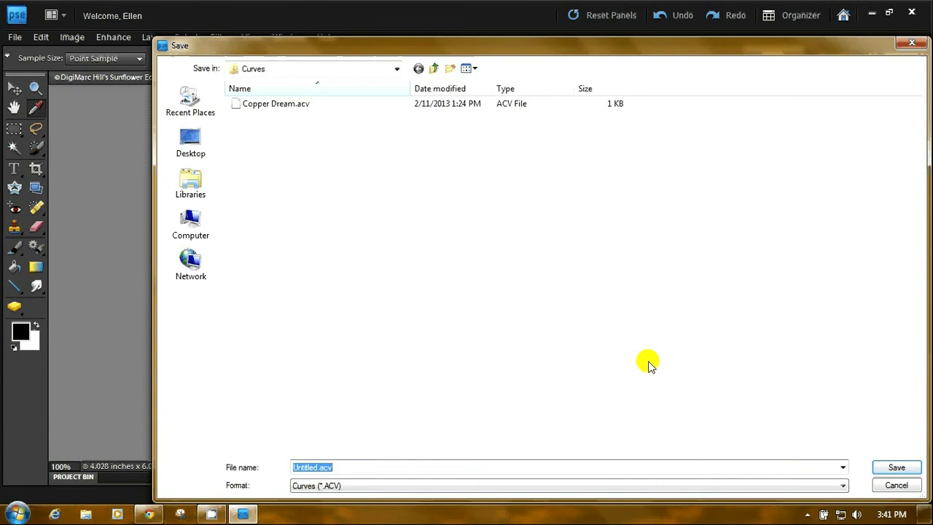
{"action": "mouse_move", "coordinate": [641, 53]}
{"action": "left_mouse_down"}
{"action": "mouse_move", "coordinate": [695, 224]}
{"action": "mouse_move", "coordinate": [663, 358]}
{"action": "mouse_move", "coordinate": [669, 378]}
{"action": "mouse_move", "coordinate": [641, 56]}
{"action": "mouse_move", "coordinate": [652, 44]}
{"action": "left_mouse_up"}
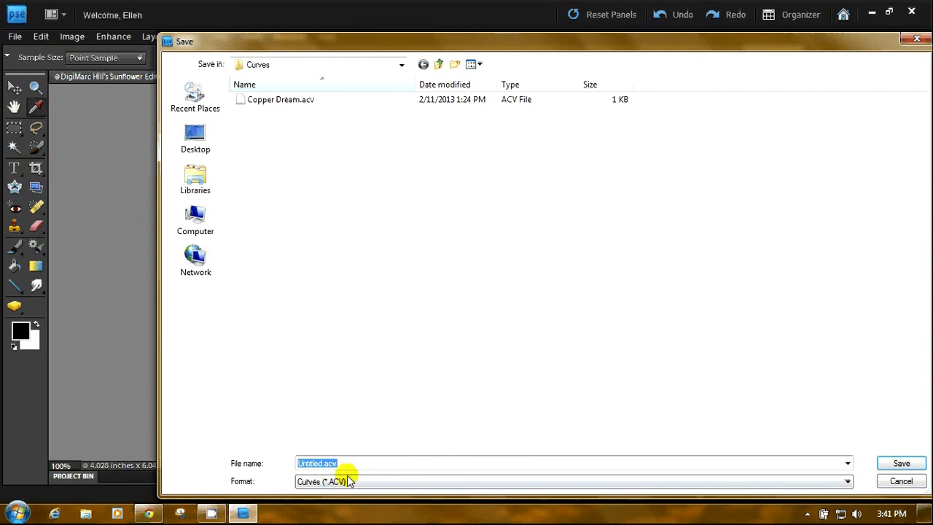
{"action": "type", "text": "Pink"}
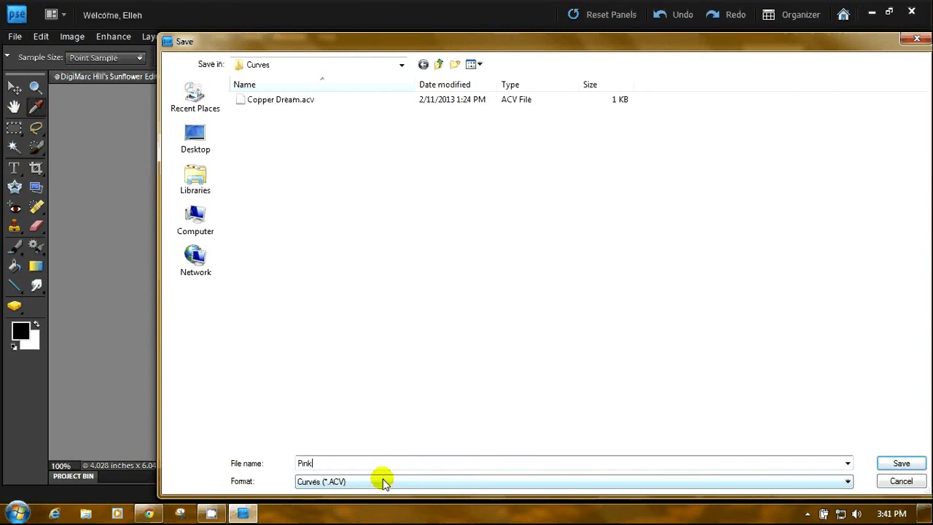
{"action": "type", "text": " Wonder"}
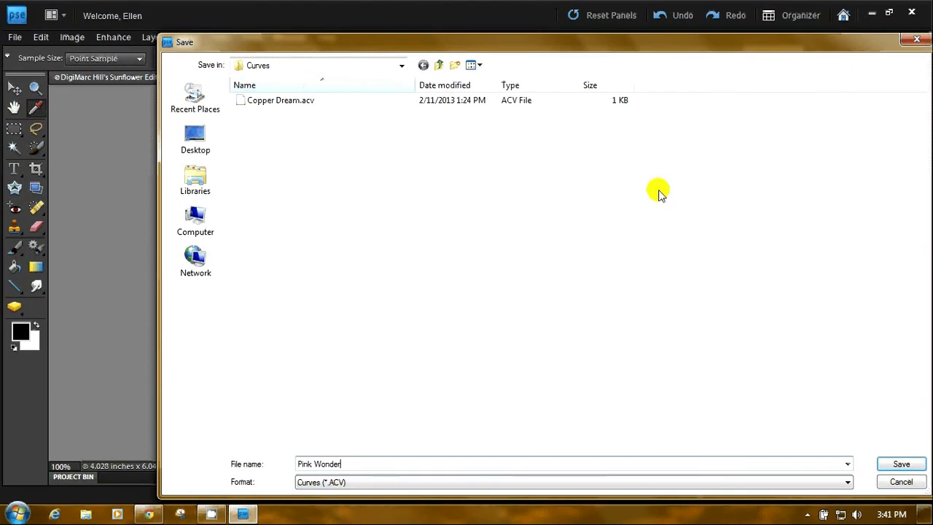
{"action": "left_click", "coordinate": [902, 465]}
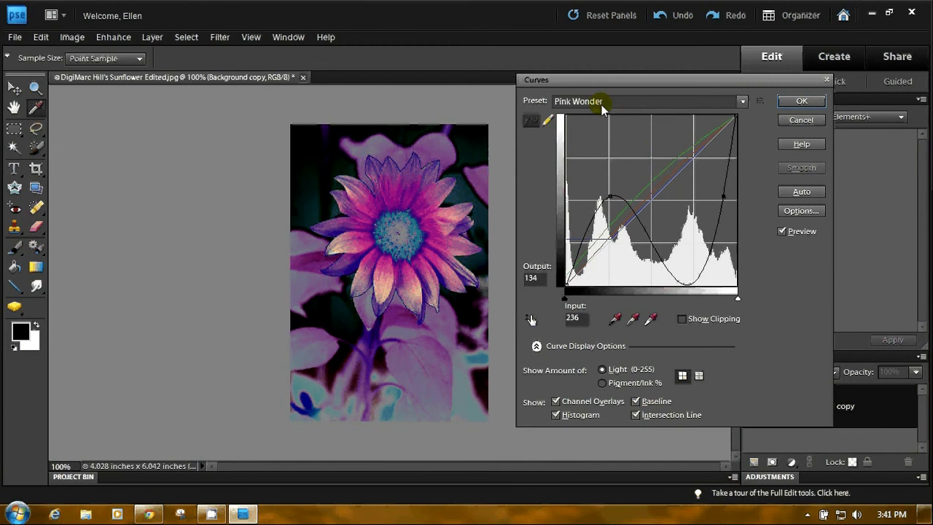
{"action": "left_click", "coordinate": [742, 102]}
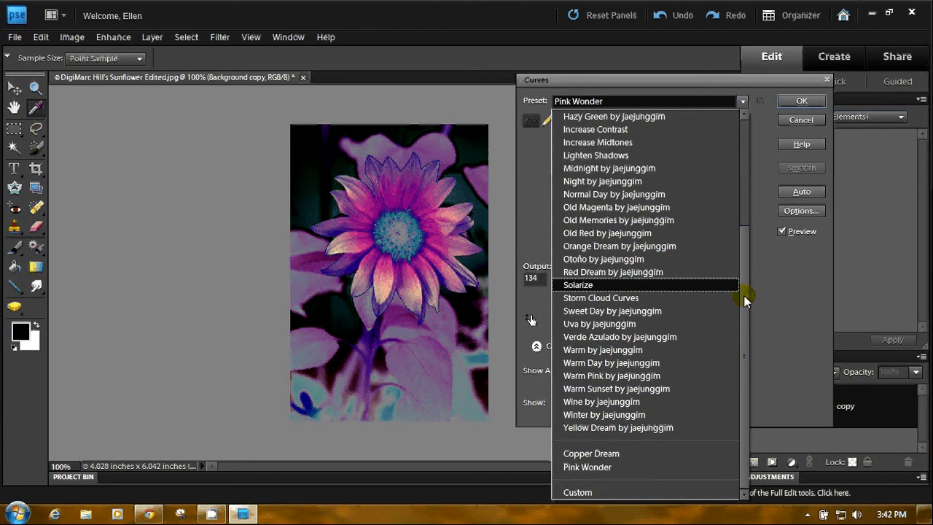
{"action": "left_click", "coordinate": [759, 172]}
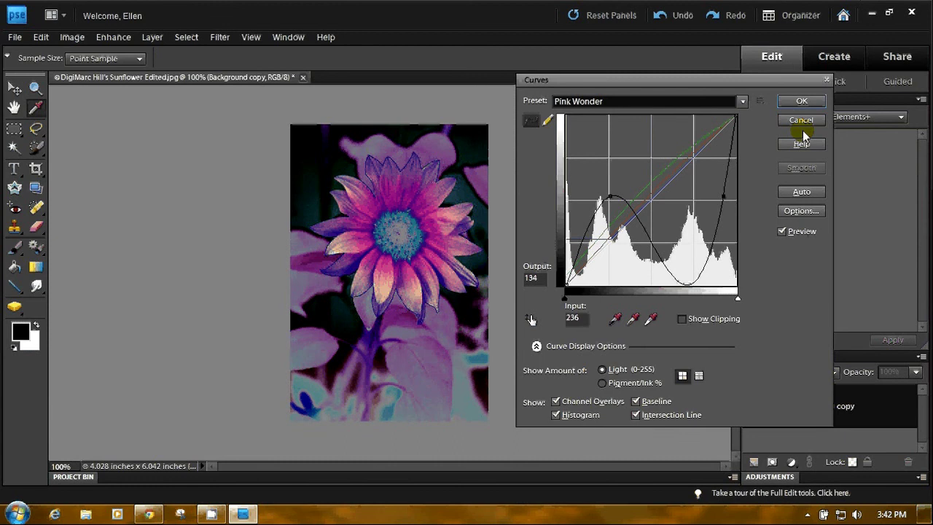
Step: Alt-reset the Curves dialog to the Default straight line and pick the freehand pencil tool
{"action": "key", "text": "alt"}
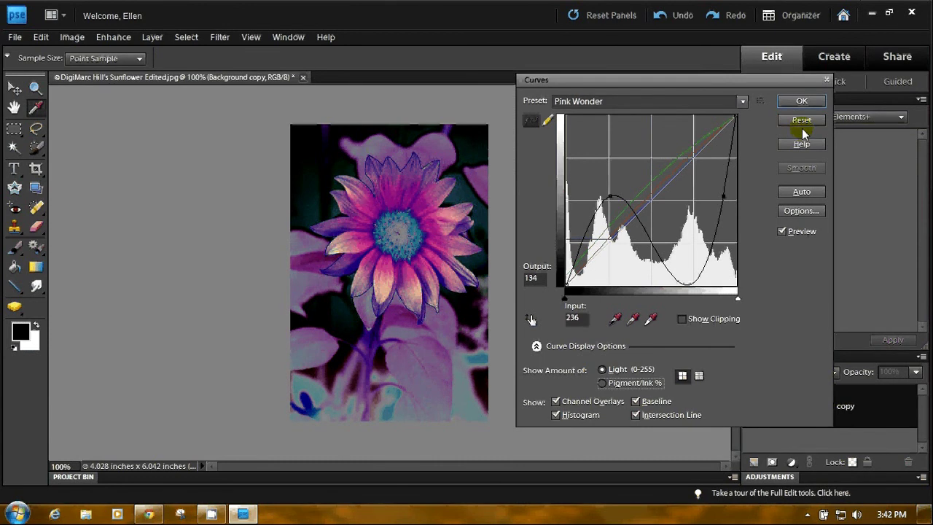
{"action": "left_click", "coordinate": [802, 120], "text": "alt"}
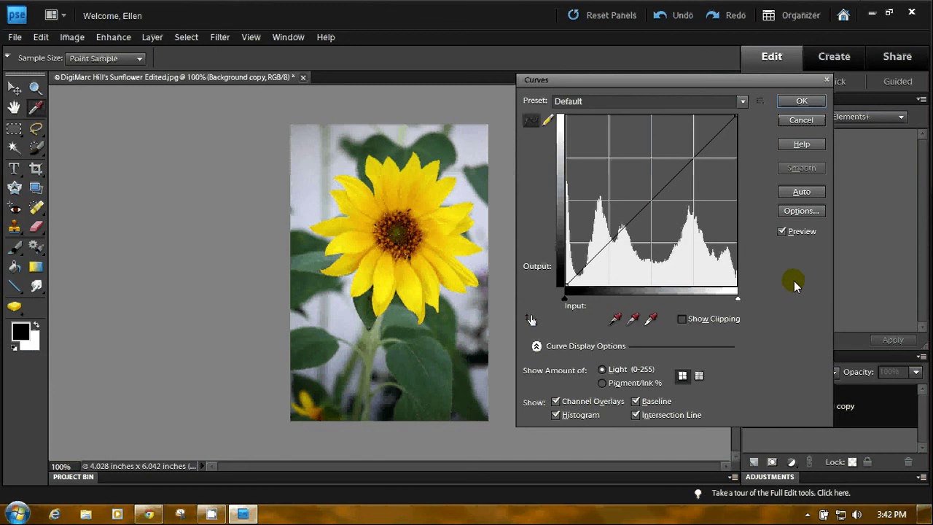
{"action": "left_click", "coordinate": [548, 121]}
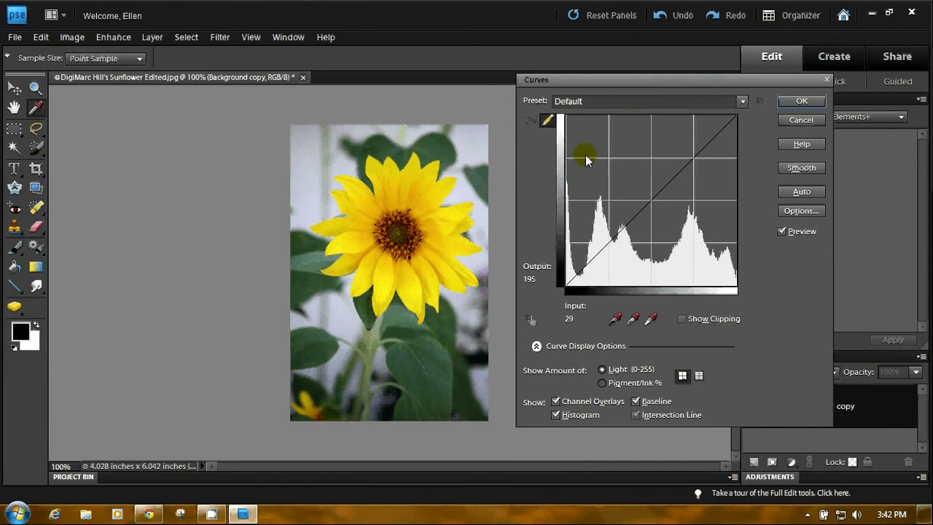
Step: Sketch freehand curve strokes that shift the photo through purple, orange, red, lighter and darker
{"action": "mouse_move", "coordinate": [585, 155]}
{"action": "left_mouse_down"}
{"action": "mouse_move", "coordinate": [598, 150]}
{"action": "mouse_move", "coordinate": [594, 200]}
{"action": "left_mouse_up"}
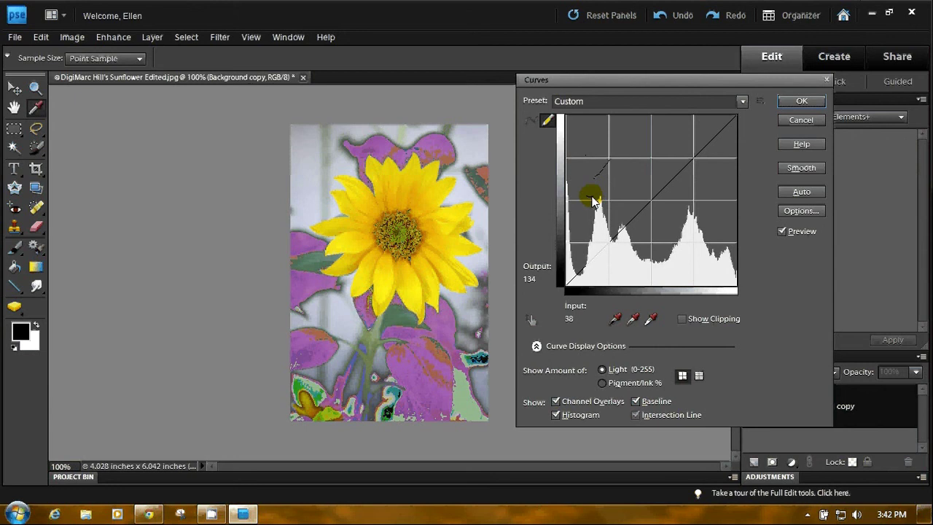
{"action": "left_click_drag", "start_coordinate": [677, 216], "coordinate": [707, 209]}
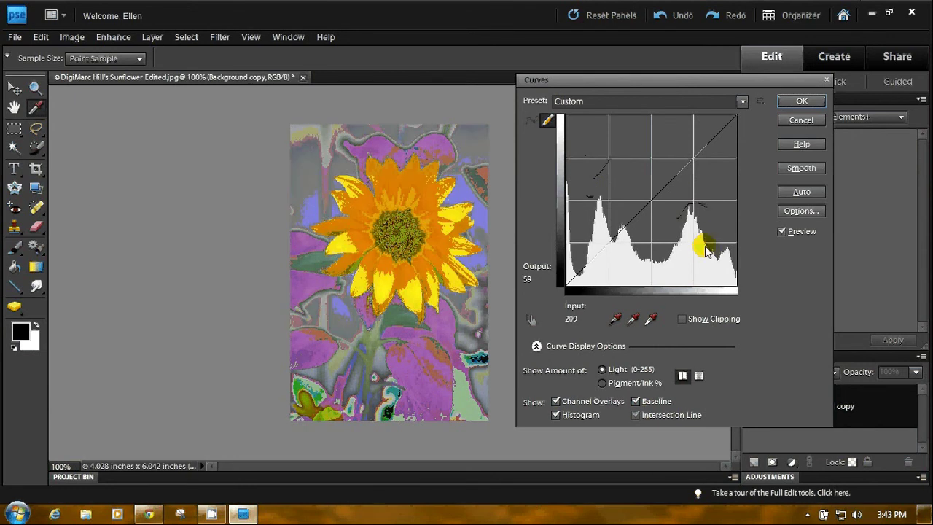
{"action": "left_click_drag", "start_coordinate": [708, 250], "coordinate": [681, 262]}
{"action": "left_click_drag", "start_coordinate": [672, 136], "coordinate": [636, 134]}
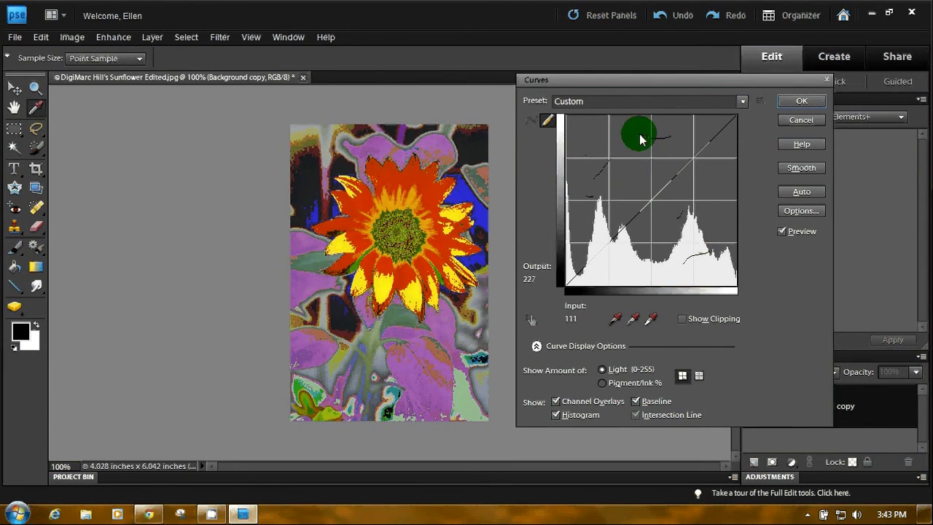
{"action": "mouse_move", "coordinate": [638, 212]}
{"action": "left_mouse_down"}
{"action": "mouse_move", "coordinate": [597, 216]}
{"action": "mouse_move", "coordinate": [611, 214]}
{"action": "mouse_move", "coordinate": [615, 247]}
{"action": "mouse_move", "coordinate": [648, 271]}
{"action": "left_mouse_up"}
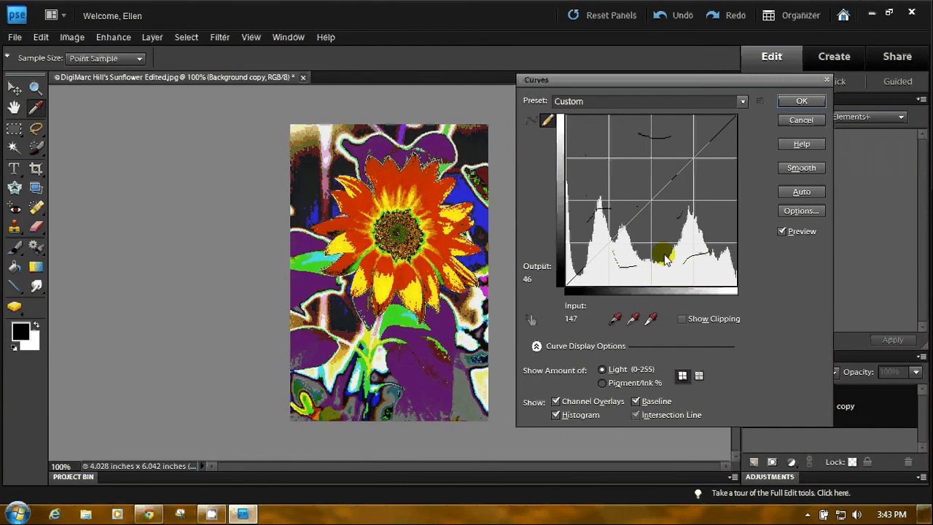
Step: Add more strokes and a point to make the leaves green and the petals yellow
{"action": "left_click", "coordinate": [643, 175]}
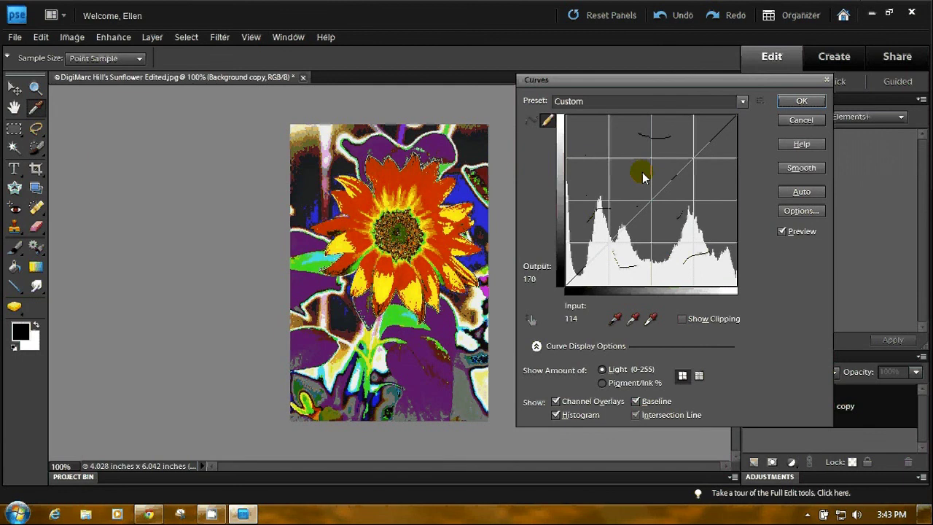
{"action": "left_click_drag", "start_coordinate": [643, 175], "coordinate": [622, 151]}
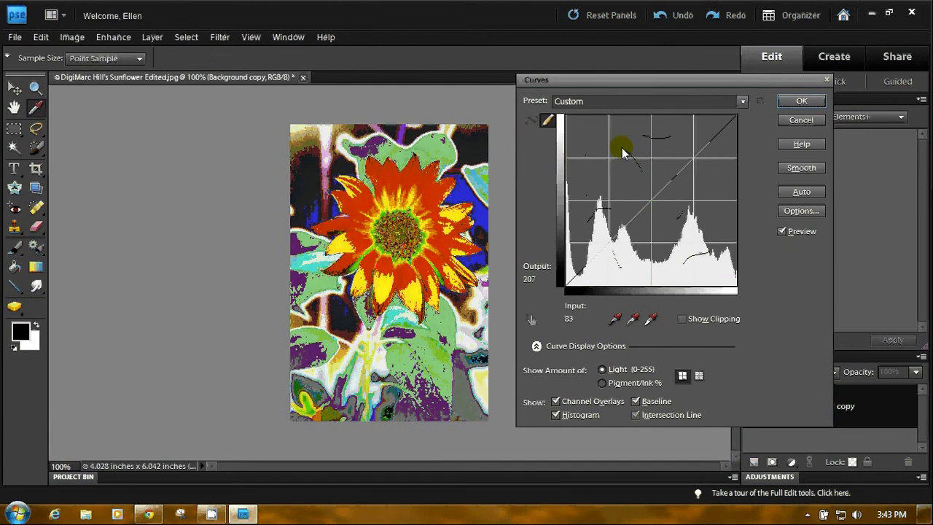
{"action": "mouse_move", "coordinate": [693, 183]}
{"action": "left_mouse_down"}
{"action": "mouse_move", "coordinate": [704, 183]}
{"action": "mouse_move", "coordinate": [705, 163]}
{"action": "left_mouse_up"}
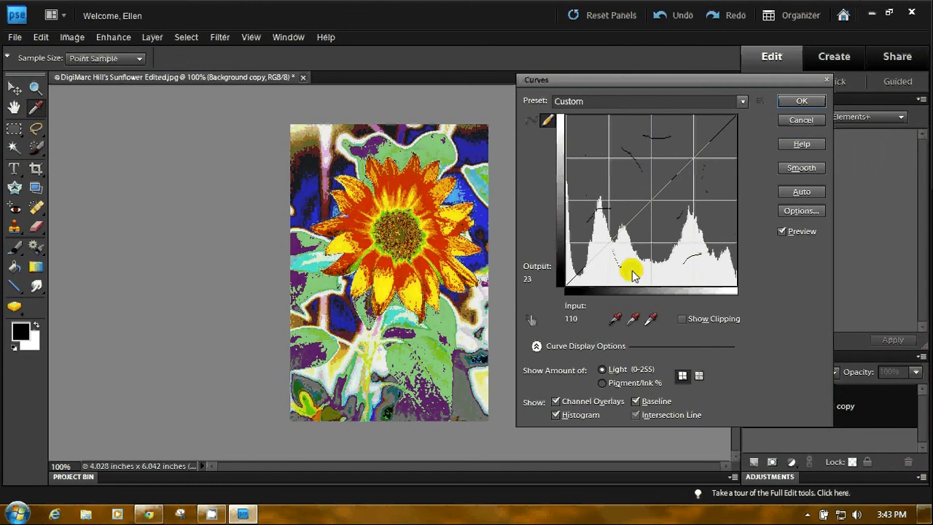
{"action": "mouse_move", "coordinate": [625, 268]}
{"action": "left_mouse_down"}
{"action": "mouse_move", "coordinate": [593, 279]}
{"action": "mouse_move", "coordinate": [581, 260]}
{"action": "left_mouse_up"}
{"action": "left_click", "coordinate": [580, 244]}
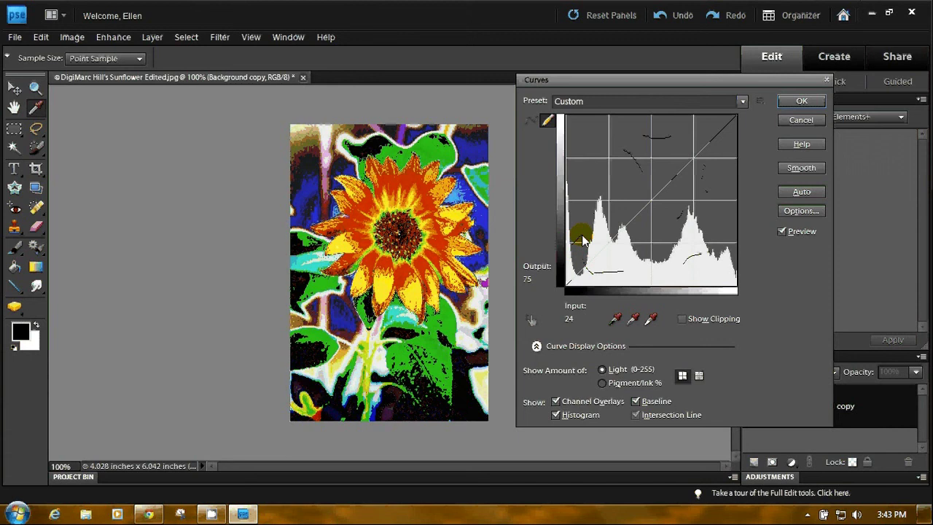
{"action": "left_click", "coordinate": [695, 149]}
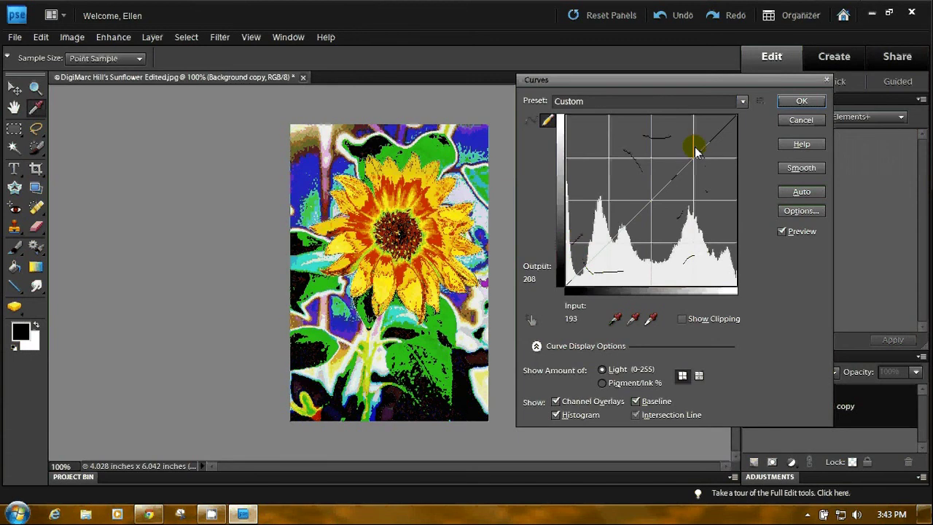
{"action": "mouse_move", "coordinate": [696, 151]}
{"action": "left_mouse_down"}
{"action": "mouse_move", "coordinate": [693, 183]}
{"action": "mouse_move", "coordinate": [670, 167]}
{"action": "left_mouse_up"}
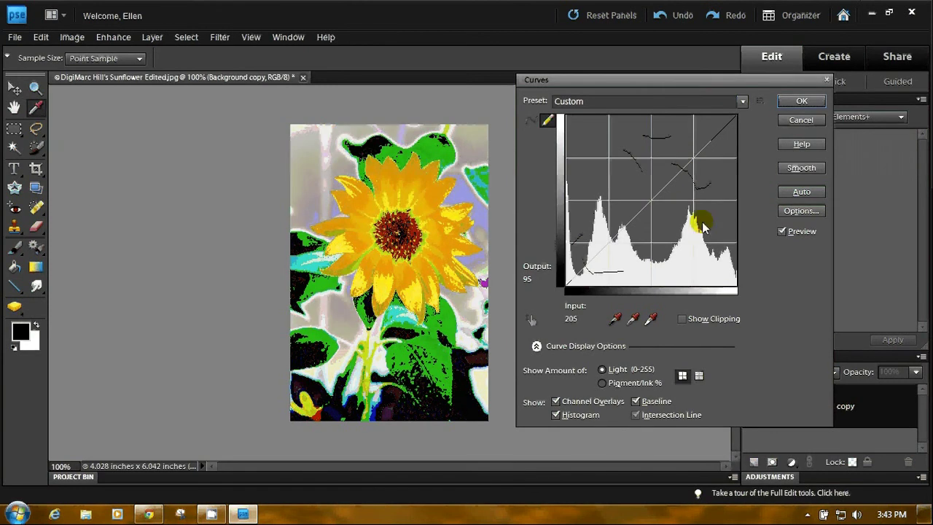
Step: Draw further pencil strokes until the sunflower turns orange-yellow with a green centre and lavender leaves
{"action": "mouse_move", "coordinate": [718, 213]}
{"action": "left_mouse_down"}
{"action": "mouse_move", "coordinate": [690, 225]}
{"action": "mouse_move", "coordinate": [705, 245]}
{"action": "left_mouse_up"}
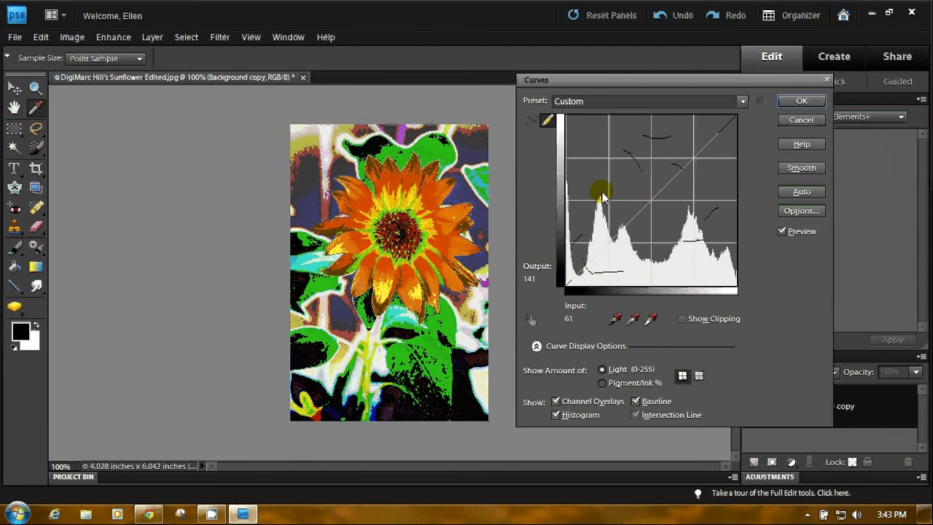
{"action": "left_click_drag", "start_coordinate": [700, 165], "coordinate": [724, 149]}
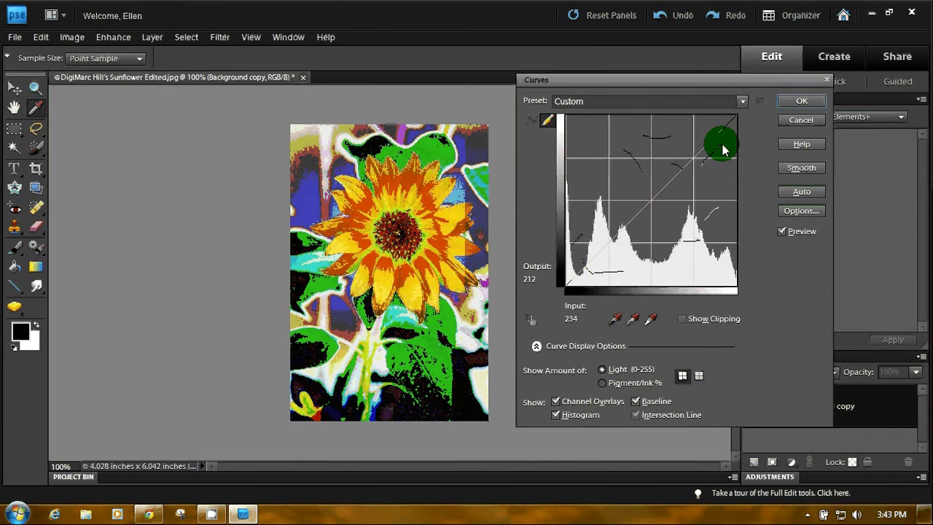
{"action": "mouse_move", "coordinate": [643, 237]}
{"action": "left_mouse_down"}
{"action": "mouse_move", "coordinate": [605, 260]}
{"action": "mouse_move", "coordinate": [623, 242]}
{"action": "mouse_move", "coordinate": [612, 183]}
{"action": "mouse_move", "coordinate": [586, 158]}
{"action": "left_mouse_up"}
{"action": "left_click_drag", "start_coordinate": [665, 213], "coordinate": [701, 231]}
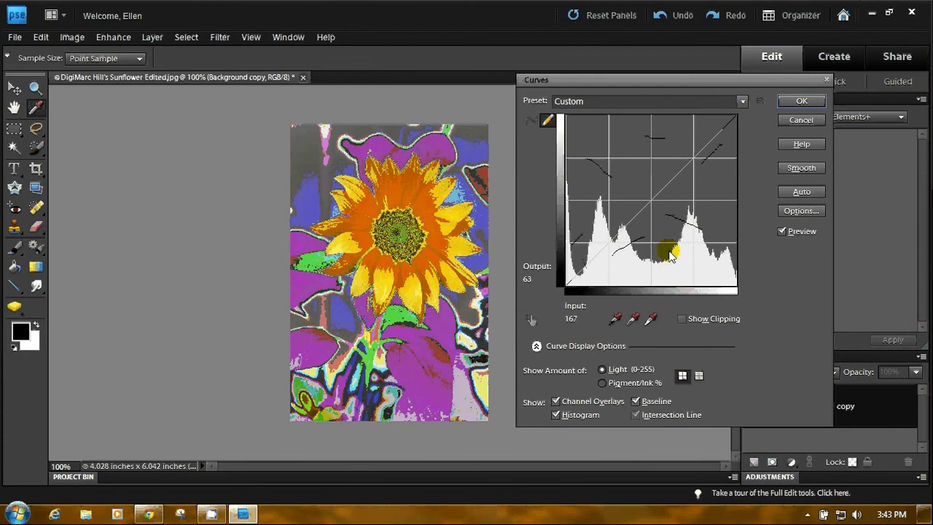
{"action": "left_click_drag", "start_coordinate": [660, 254], "coordinate": [634, 262]}
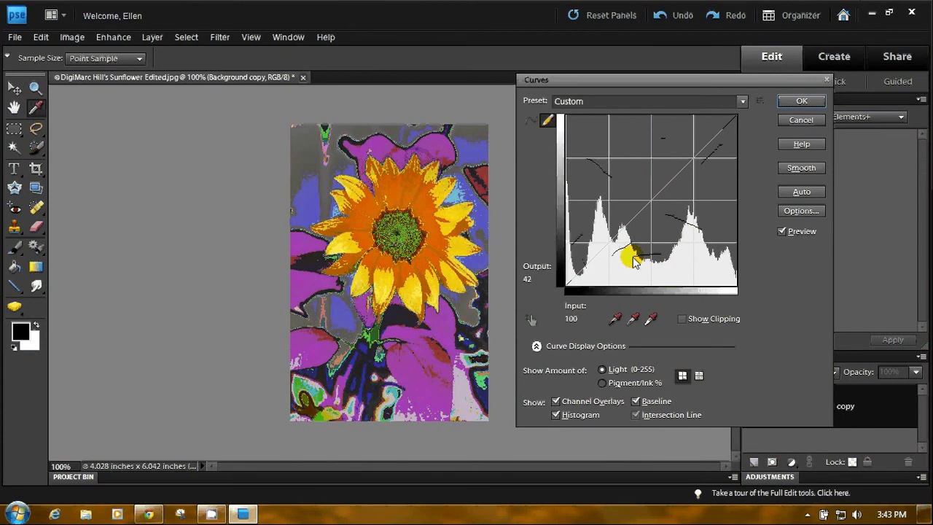
{"action": "left_click_drag", "start_coordinate": [610, 153], "coordinate": [625, 136]}
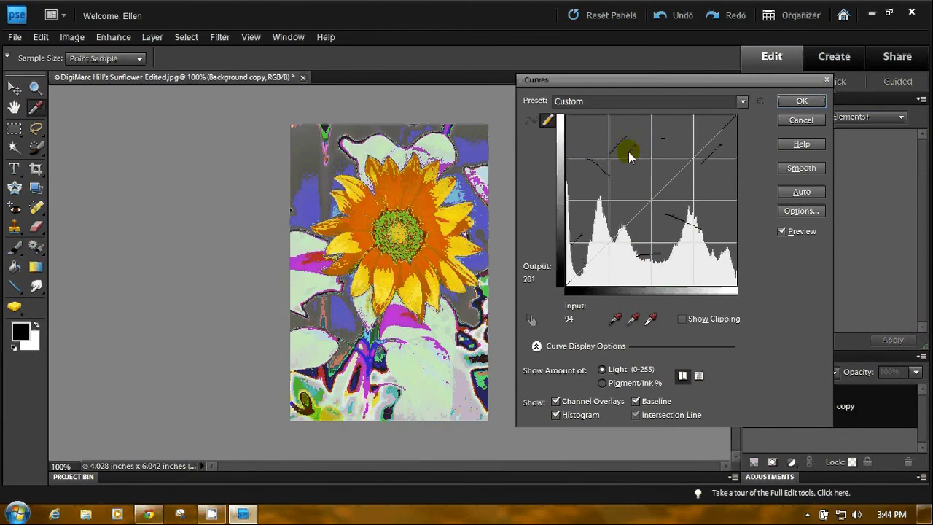
{"action": "mouse_move", "coordinate": [609, 184]}
{"action": "left_mouse_down"}
{"action": "mouse_move", "coordinate": [658, 186]}
{"action": "mouse_move", "coordinate": [671, 233]}
{"action": "mouse_move", "coordinate": [607, 180]}
{"action": "left_mouse_up"}
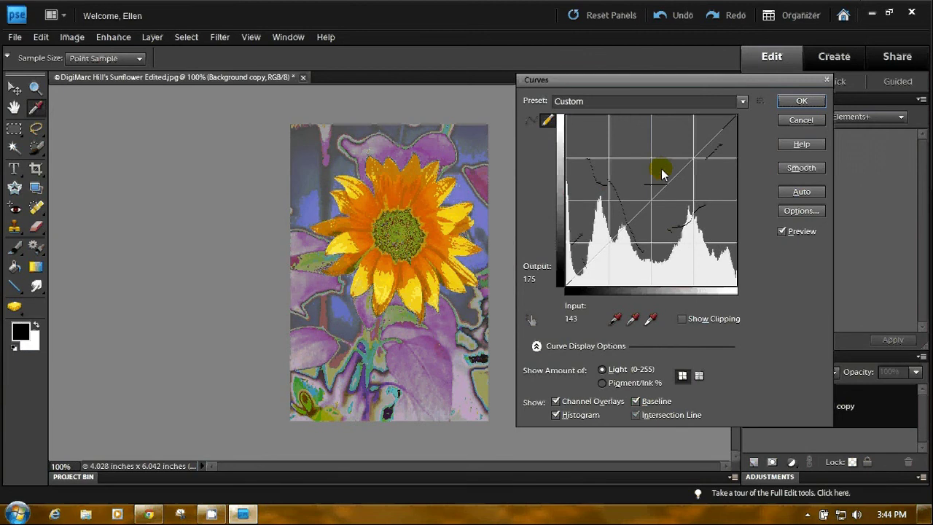
Step: Reset the curve, then set the gray point by sampling the lower-right leaves in the photo
{"action": "left_click", "coordinate": [801, 119], "text": "alt"}
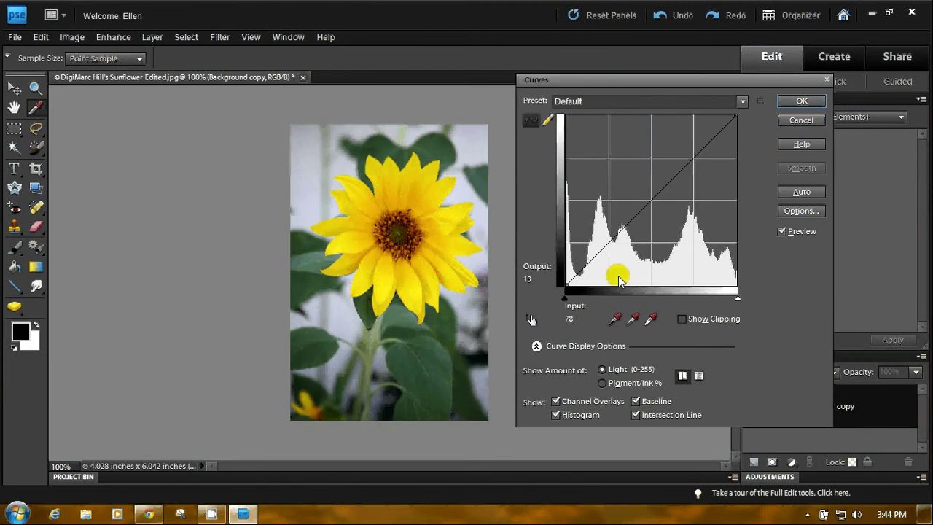
{"action": "left_click", "coordinate": [531, 321]}
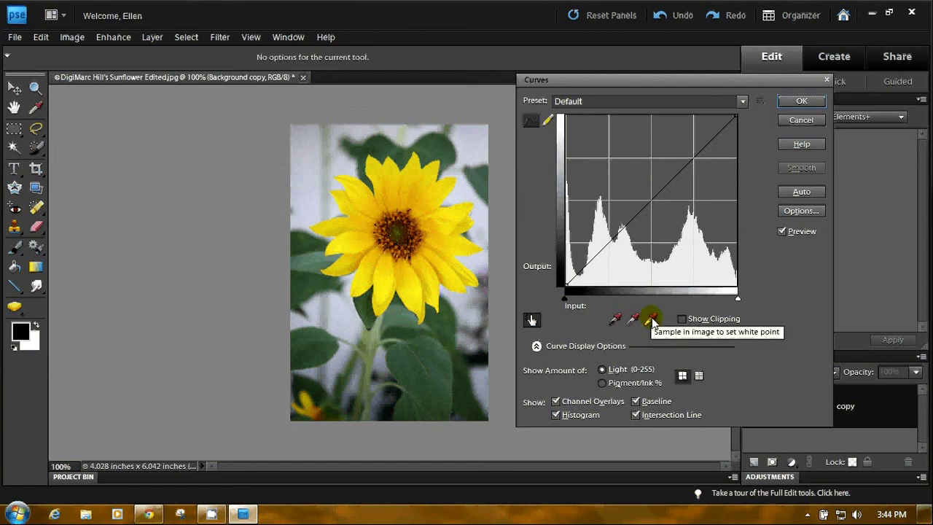
{"action": "left_click", "coordinate": [633, 318]}
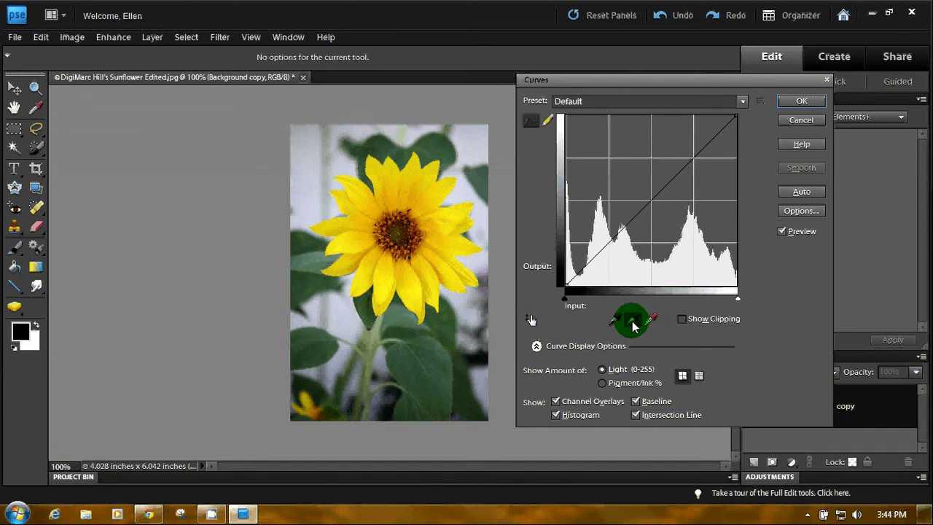
{"action": "left_click", "coordinate": [478, 384]}
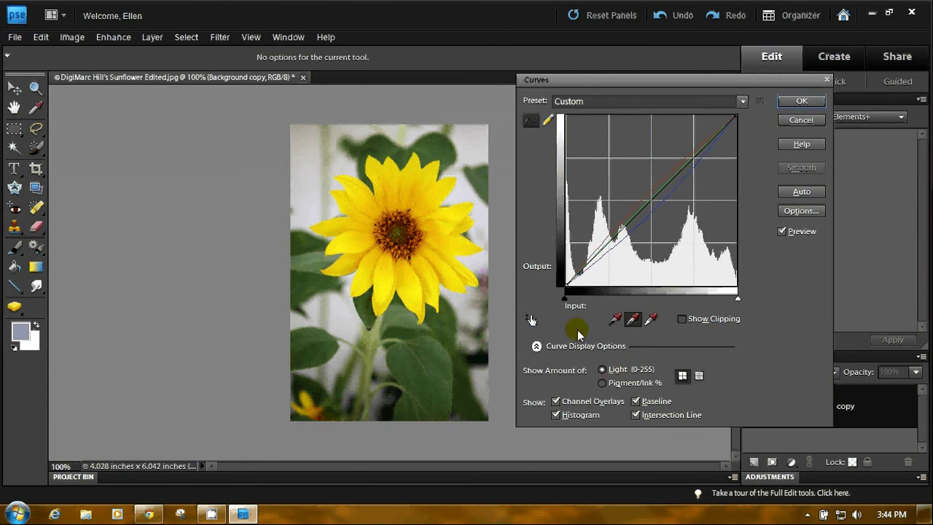
Step: Drag curve points on the photo into a wave through input 69, output 46, turning petals deep orange
{"action": "left_click", "coordinate": [533, 320]}
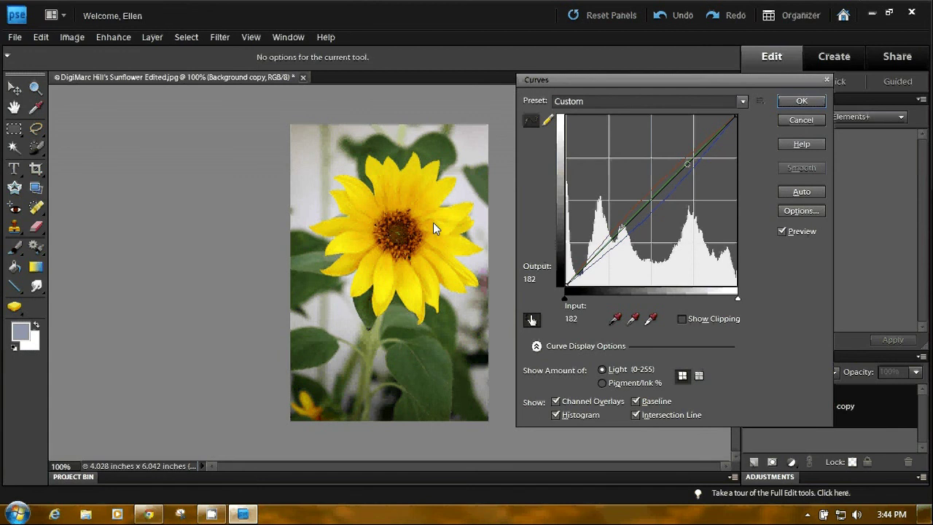
{"action": "left_click", "coordinate": [339, 320]}
{"action": "left_click_drag", "start_coordinate": [355, 221], "coordinate": [367, 258]}
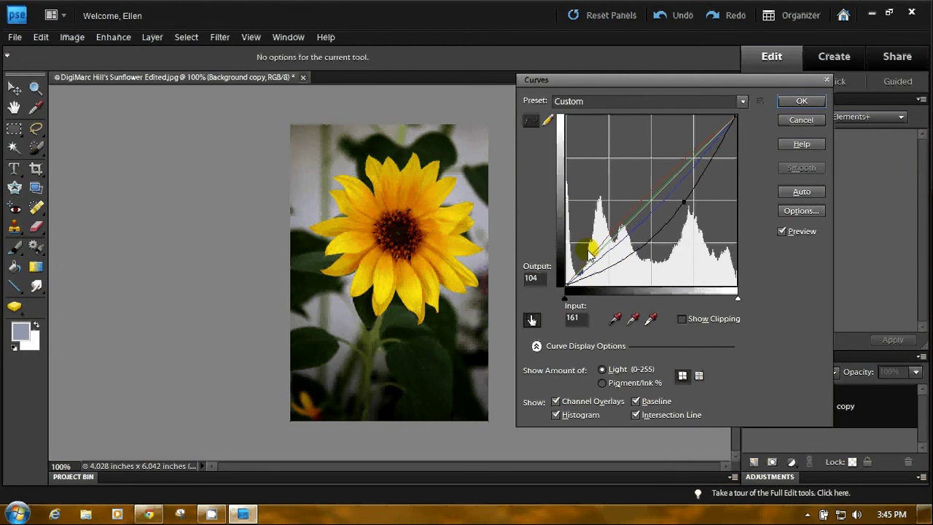
{"action": "left_click", "coordinate": [630, 254]}
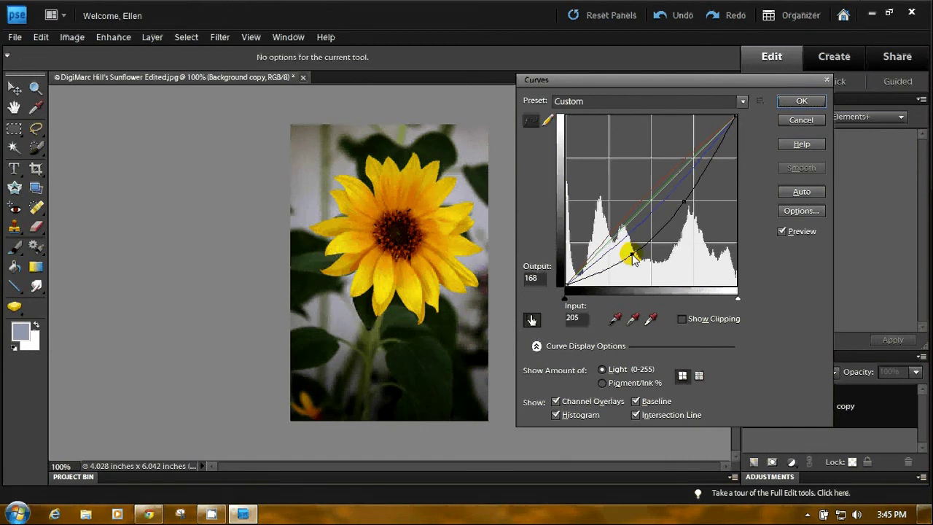
{"action": "left_click_drag", "start_coordinate": [451, 174], "coordinate": [448, 255]}
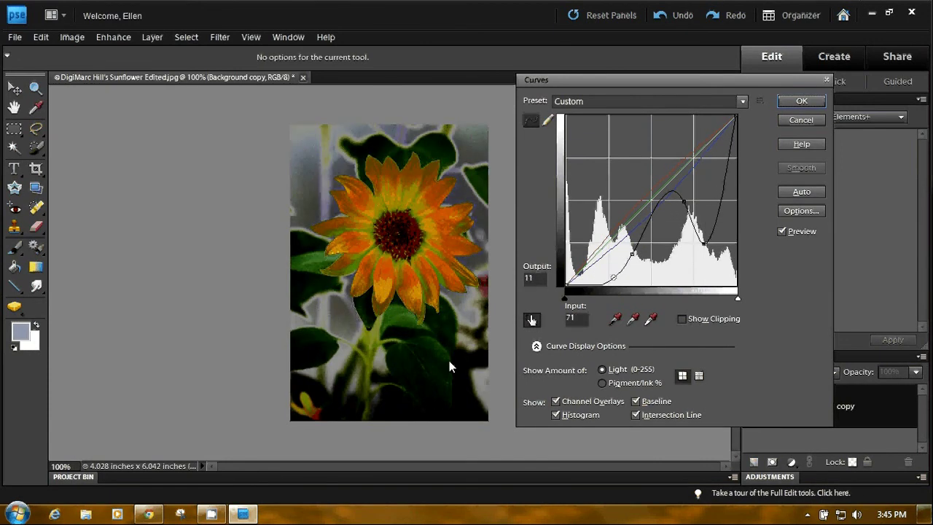
{"action": "left_click_drag", "start_coordinate": [572, 276], "coordinate": [605, 289]}
{"action": "left_click_drag", "start_coordinate": [632, 255], "coordinate": [612, 259]}
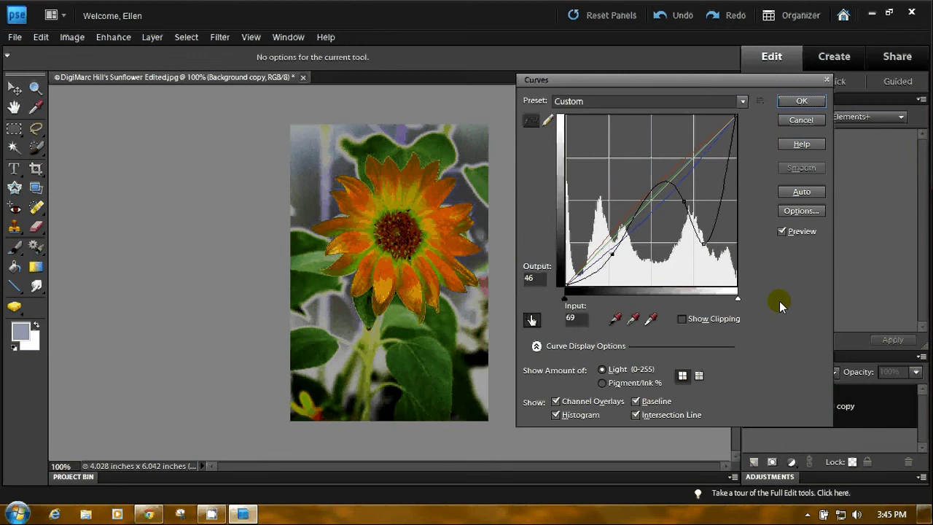
Step: Set the Auto Color Correction shadow target to red (fc0101), tinting the background salmon-pink
{"action": "left_click", "coordinate": [797, 211]}
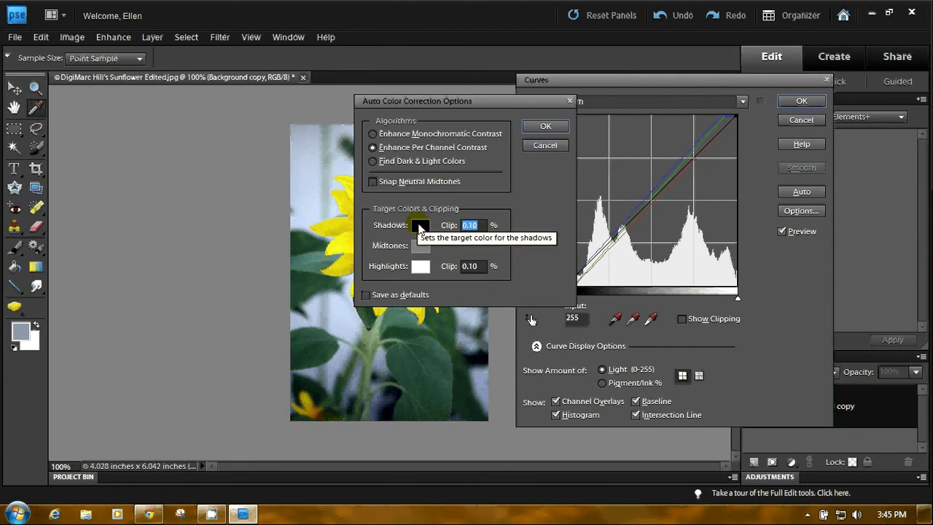
{"action": "left_click", "coordinate": [419, 227]}
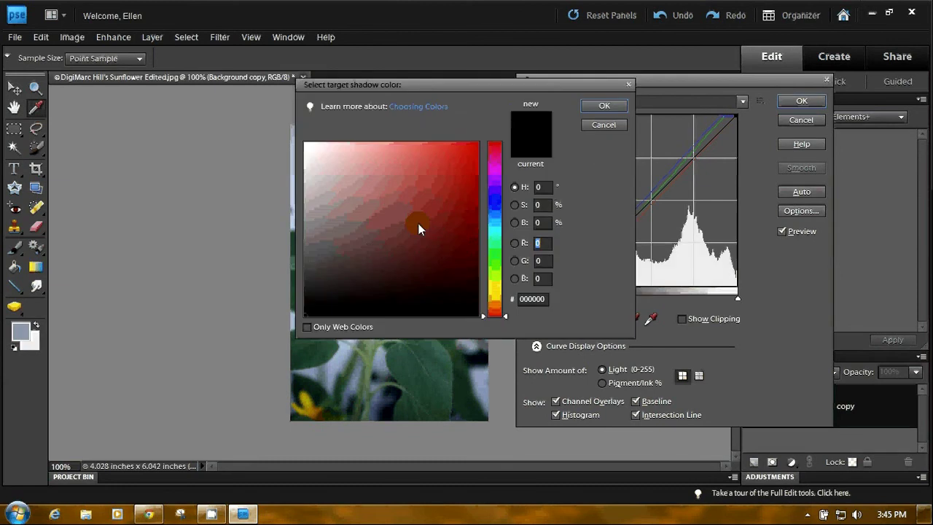
{"action": "left_click", "coordinate": [479, 145]}
{"action": "left_click", "coordinate": [604, 105]}
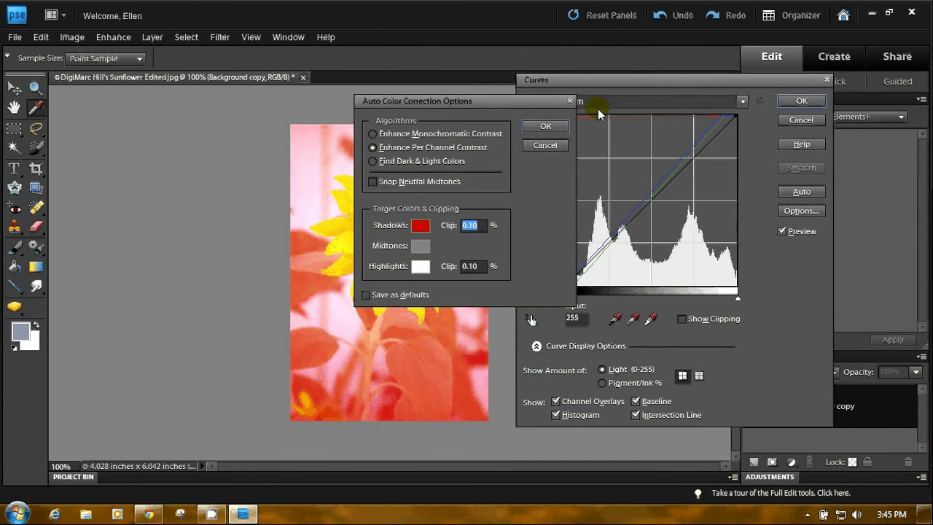
{"action": "left_click", "coordinate": [536, 128]}
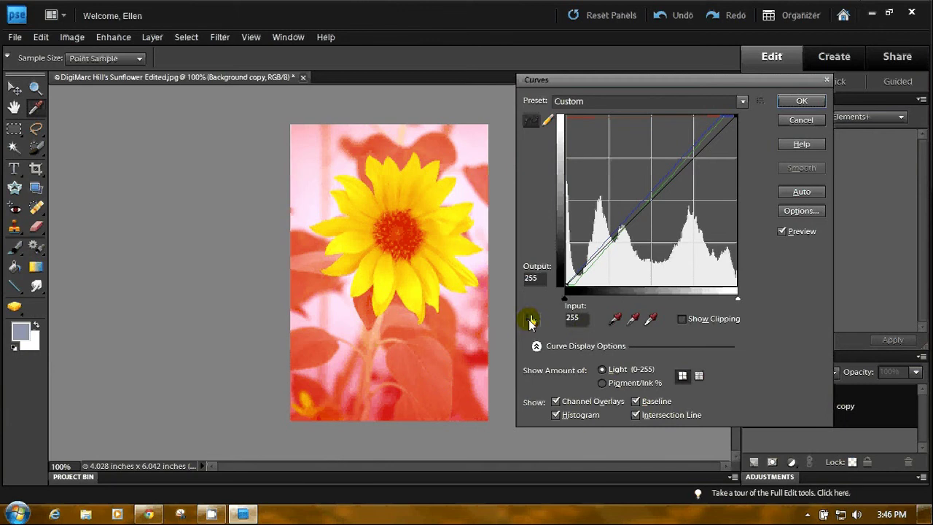
Step: Draw freehand strokes on the curve, then apply Smooth and Auto to it
{"action": "left_click", "coordinate": [548, 119]}
{"action": "mouse_move", "coordinate": [628, 149]}
{"action": "left_mouse_down"}
{"action": "mouse_move", "coordinate": [610, 177]}
{"action": "mouse_move", "coordinate": [616, 198]}
{"action": "mouse_move", "coordinate": [610, 192]}
{"action": "mouse_move", "coordinate": [695, 214]}
{"action": "mouse_move", "coordinate": [674, 264]}
{"action": "mouse_move", "coordinate": [627, 265]}
{"action": "mouse_move", "coordinate": [608, 244]}
{"action": "mouse_move", "coordinate": [643, 274]}
{"action": "left_mouse_up"}
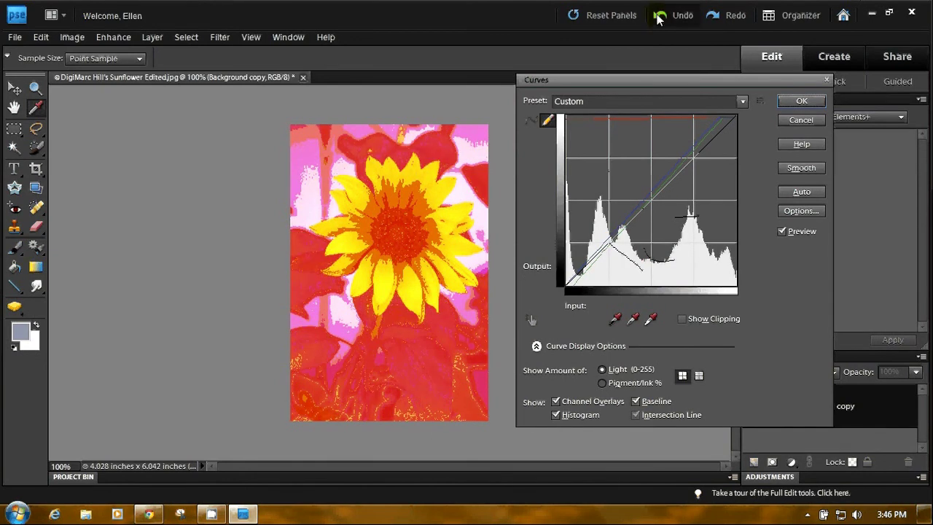
{"action": "left_click_drag", "start_coordinate": [721, 262], "coordinate": [721, 264]}
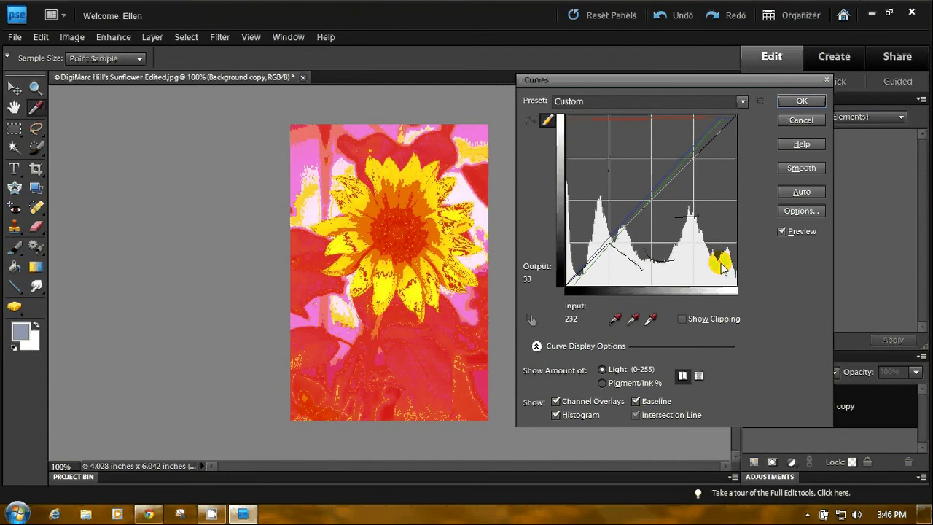
{"action": "left_click", "coordinate": [796, 170]}
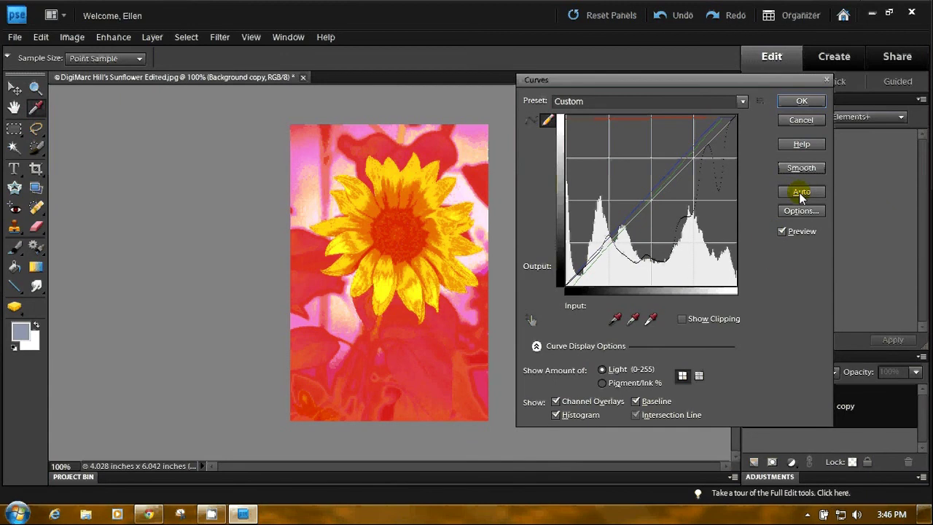
{"action": "left_click", "coordinate": [800, 192]}
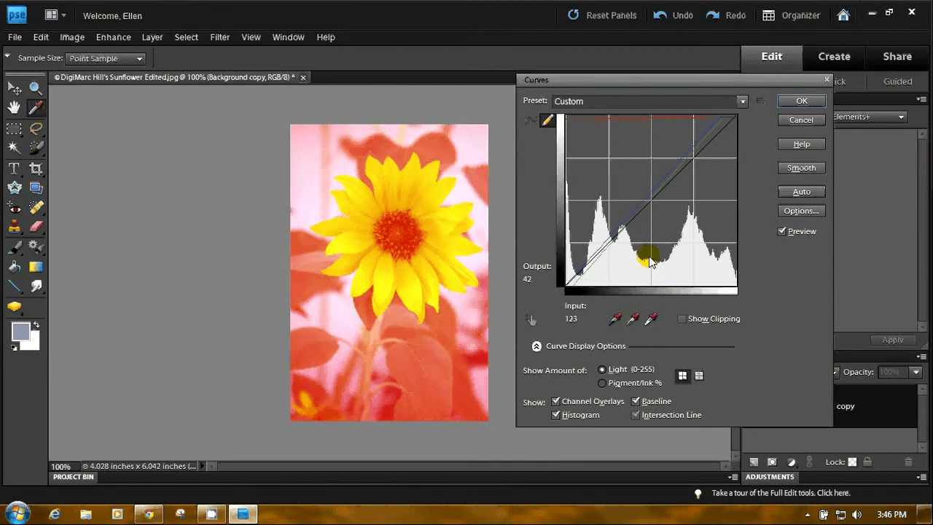
Step: Add more pencil strokes until the photo posterizes into orange-yellow petals on magenta-pink
{"action": "left_click_drag", "start_coordinate": [651, 262], "coordinate": [619, 225]}
{"action": "left_click_drag", "start_coordinate": [689, 228], "coordinate": [651, 191]}
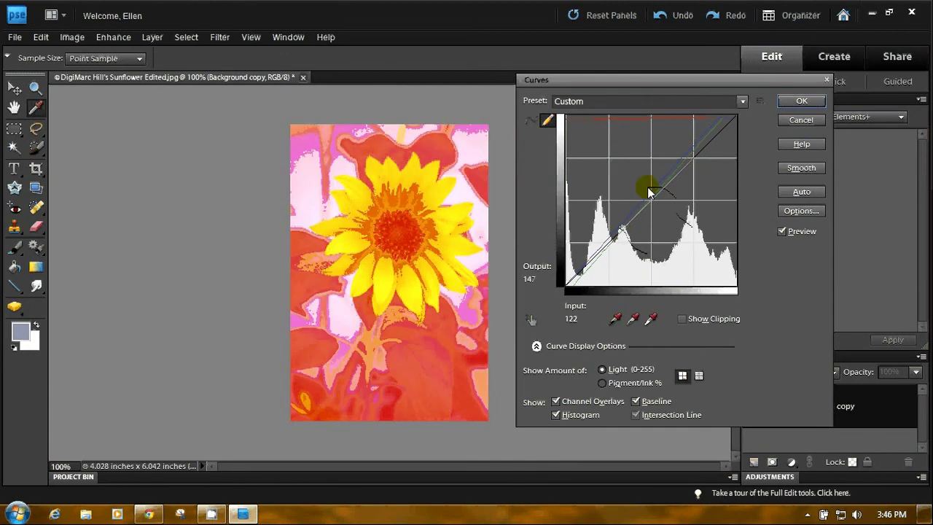
{"action": "left_click_drag", "start_coordinate": [618, 155], "coordinate": [641, 142]}
{"action": "left_click_drag", "start_coordinate": [707, 182], "coordinate": [721, 197]}
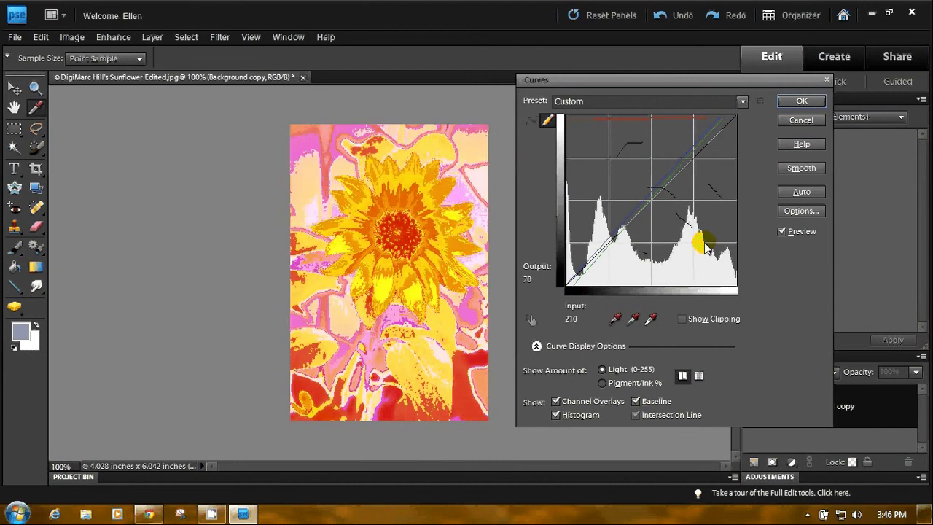
{"action": "left_click_drag", "start_coordinate": [705, 247], "coordinate": [687, 258]}
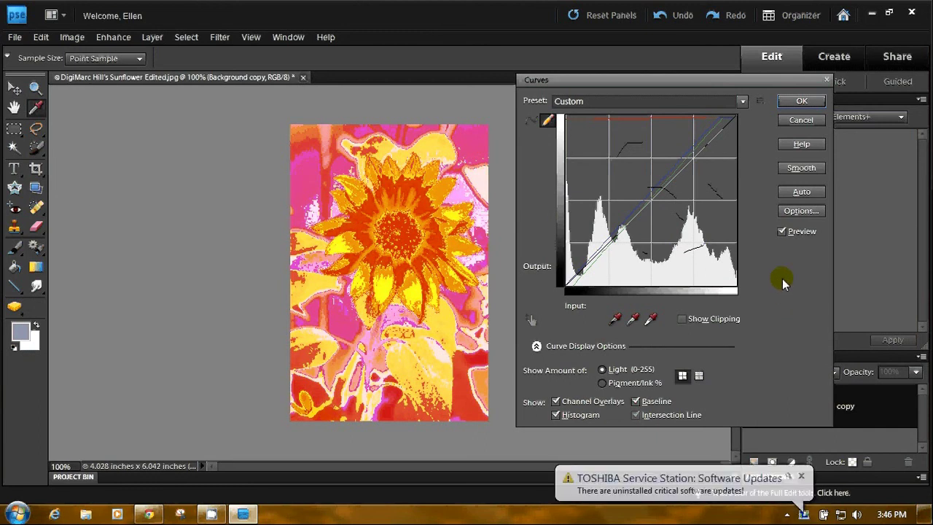
Step: Convert to a point curve with black point input 27, white point 225, and the low point at output 0
{"action": "left_click", "coordinate": [801, 475]}
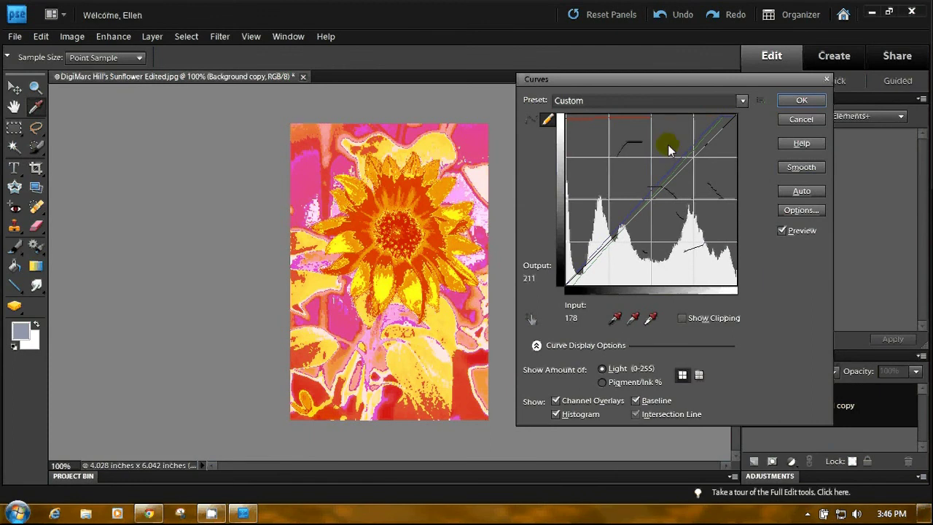
{"action": "left_click", "coordinate": [532, 120]}
{"action": "left_click", "coordinate": [567, 299]}
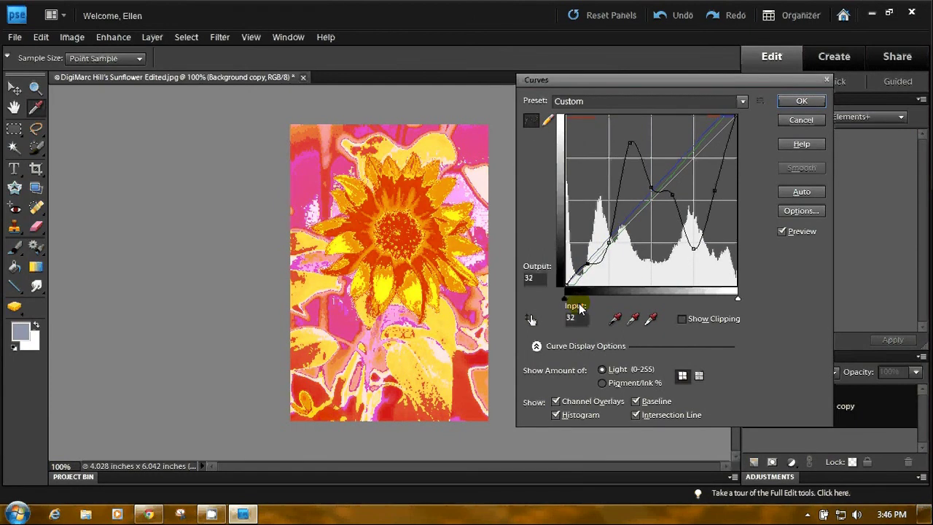
{"action": "left_click_drag", "start_coordinate": [568, 301], "coordinate": [587, 299]}
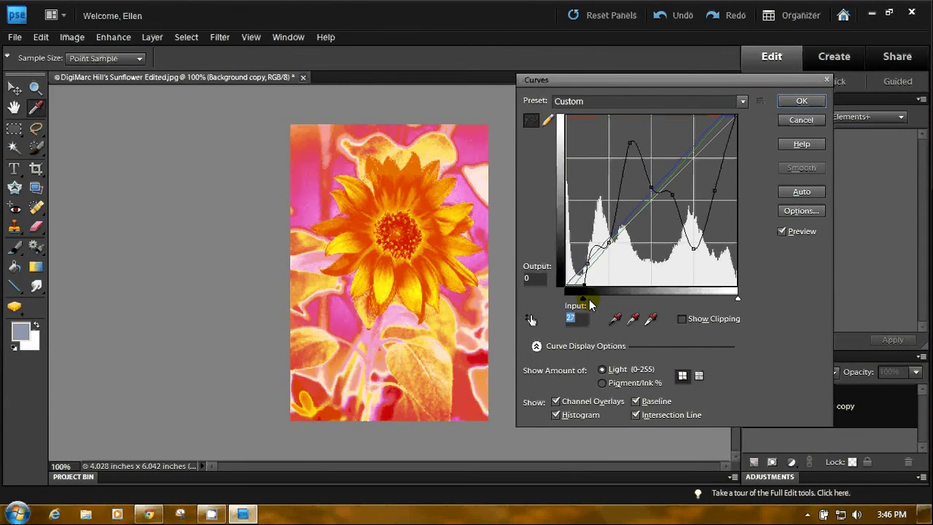
{"action": "mouse_move", "coordinate": [739, 299]}
{"action": "left_mouse_down"}
{"action": "mouse_move", "coordinate": [696, 303]}
{"action": "mouse_move", "coordinate": [727, 299]}
{"action": "left_mouse_up"}
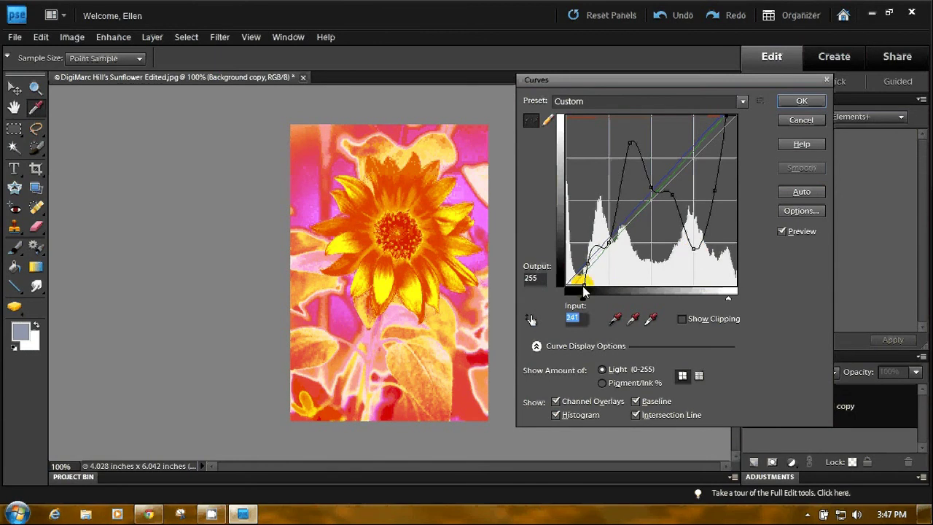
{"action": "left_click_drag", "start_coordinate": [585, 291], "coordinate": [602, 267]}
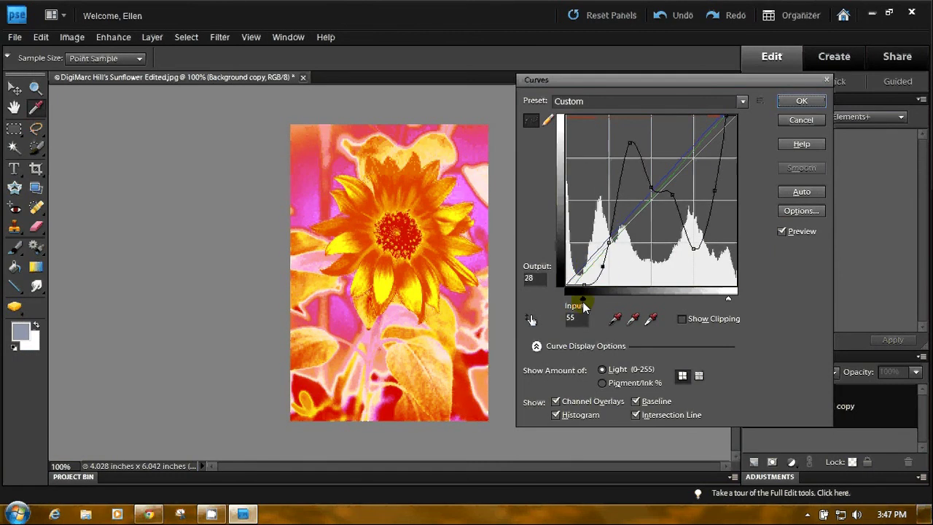
{"action": "mouse_move", "coordinate": [582, 302]}
{"action": "left_mouse_down"}
{"action": "mouse_move", "coordinate": [606, 298]}
{"action": "mouse_move", "coordinate": [573, 299]}
{"action": "mouse_move", "coordinate": [582, 299]}
{"action": "left_mouse_up"}
Step: Try the Warm and Increase Midtones presets, then drag an S-curve through input 167, output 119
{"action": "left_click", "coordinate": [742, 102]}
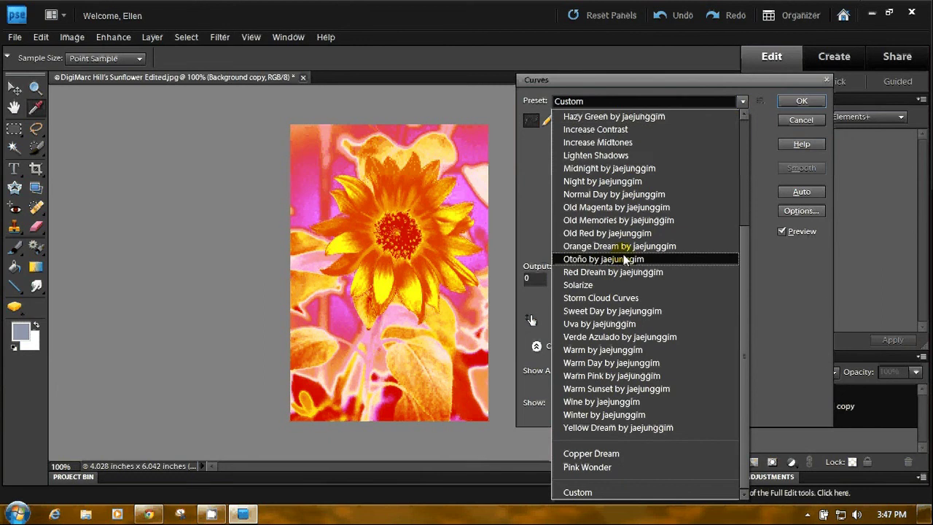
{"action": "key", "text": "Escape"}
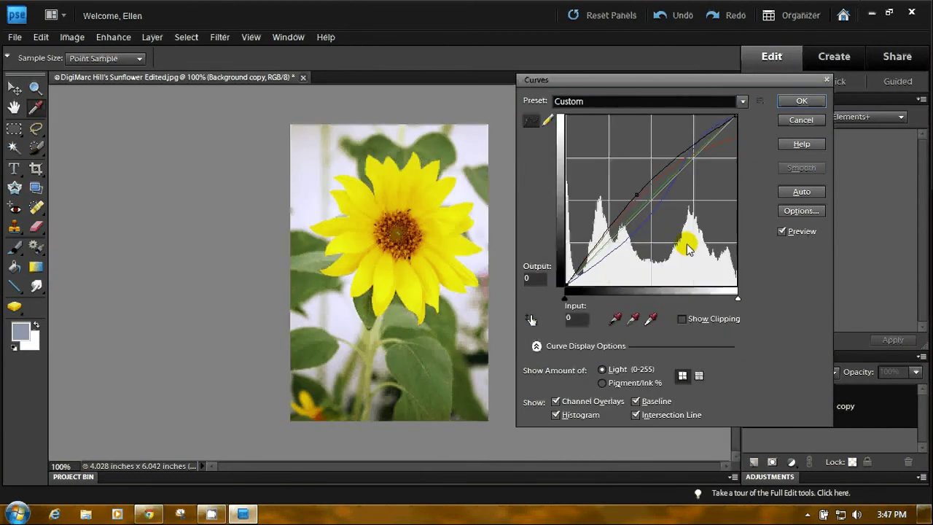
{"action": "left_click", "coordinate": [742, 102]}
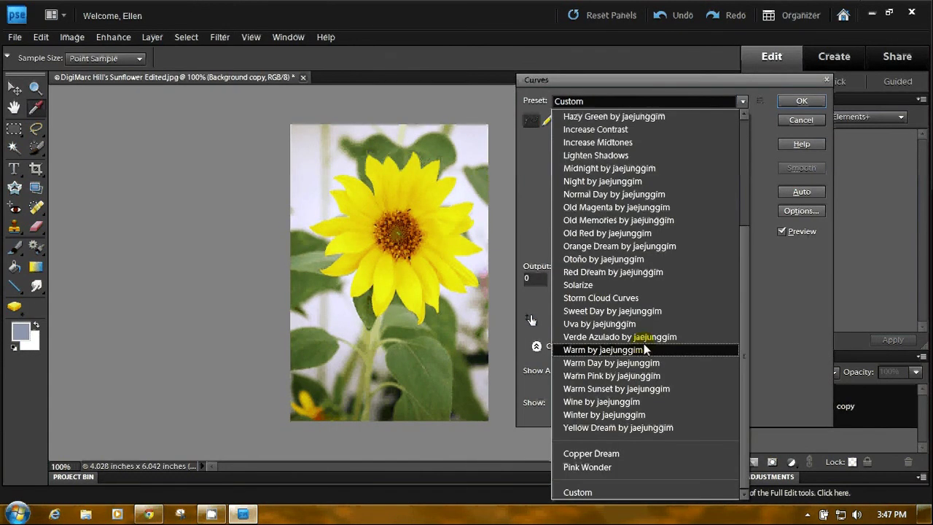
{"action": "left_click", "coordinate": [642, 347]}
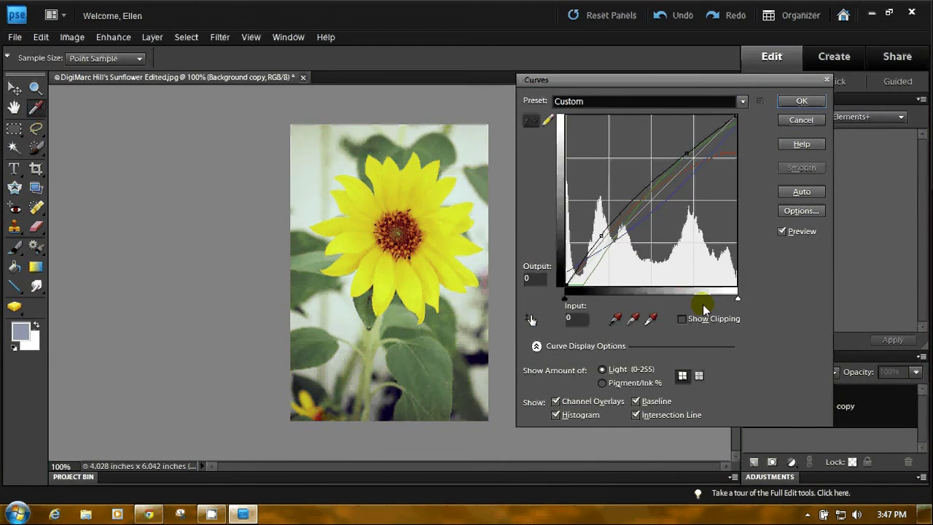
{"action": "left_click", "coordinate": [744, 103]}
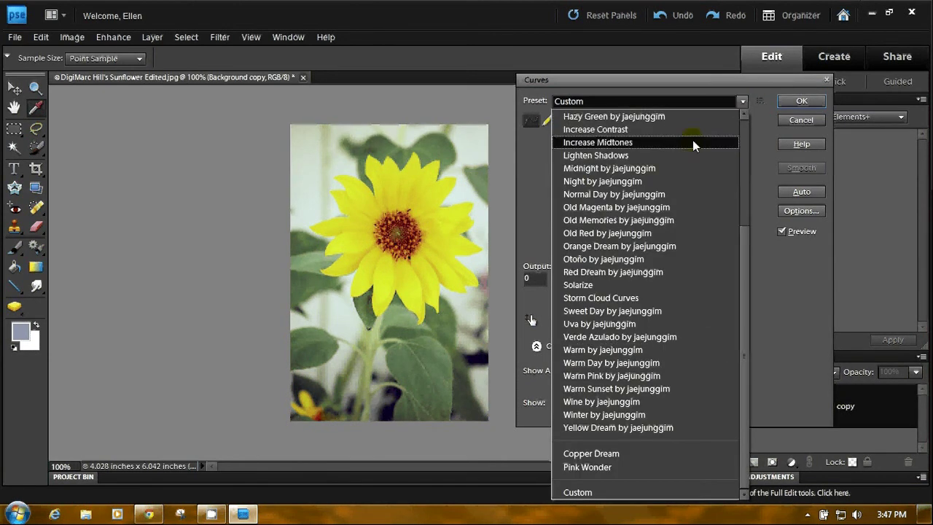
{"action": "left_click", "coordinate": [693, 143]}
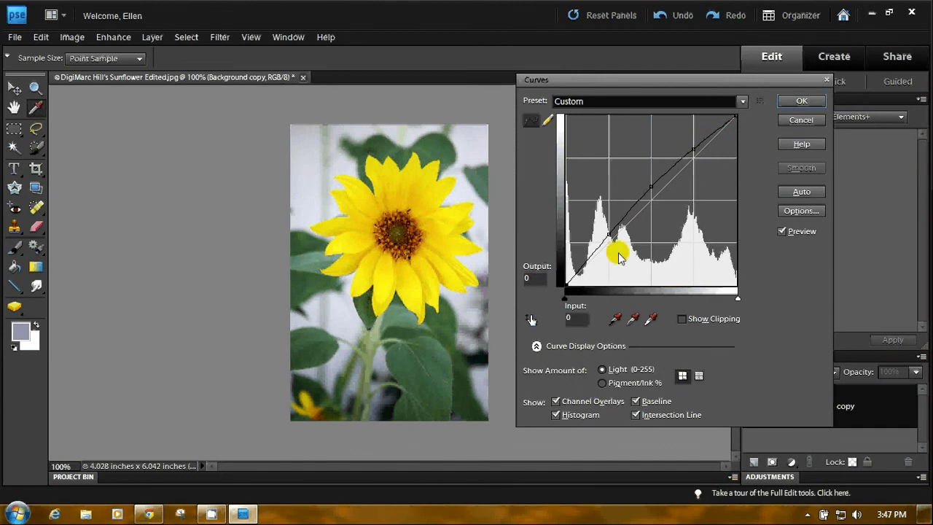
{"action": "left_click_drag", "start_coordinate": [652, 187], "coordinate": [678, 209]}
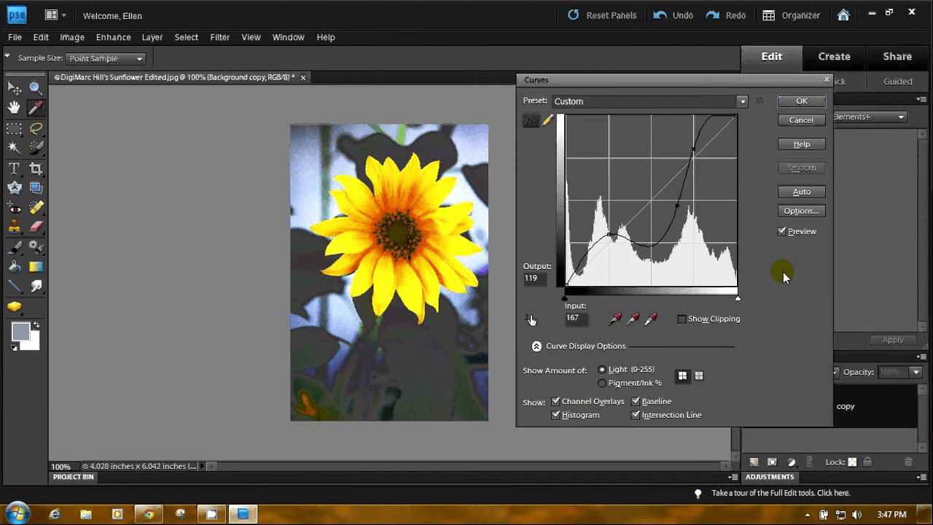